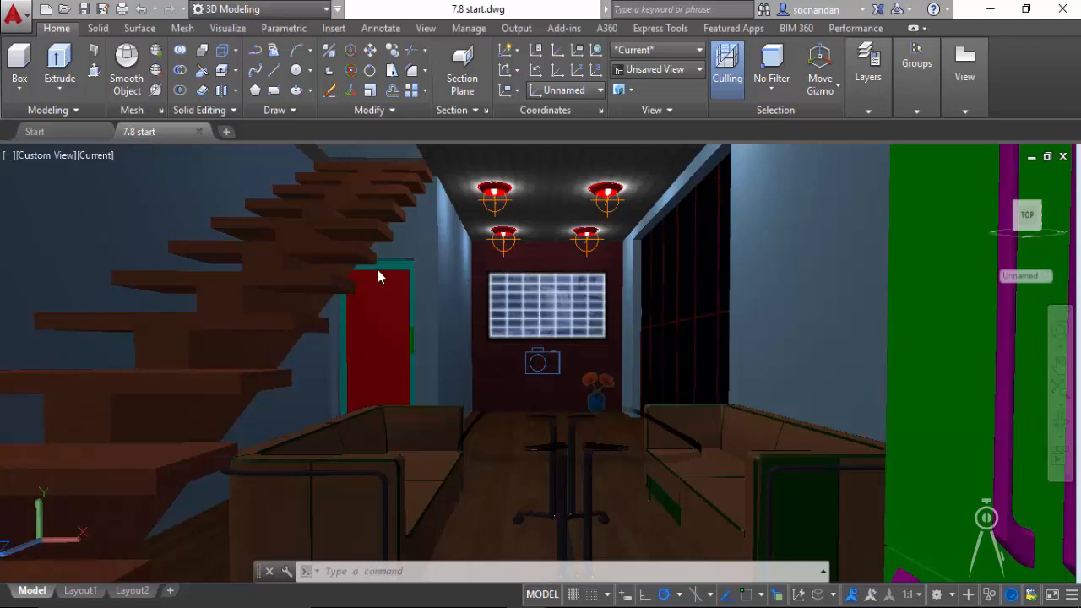
- Restore the saved Interior view and render it in a window with the Low preset
left_click(240, 31)
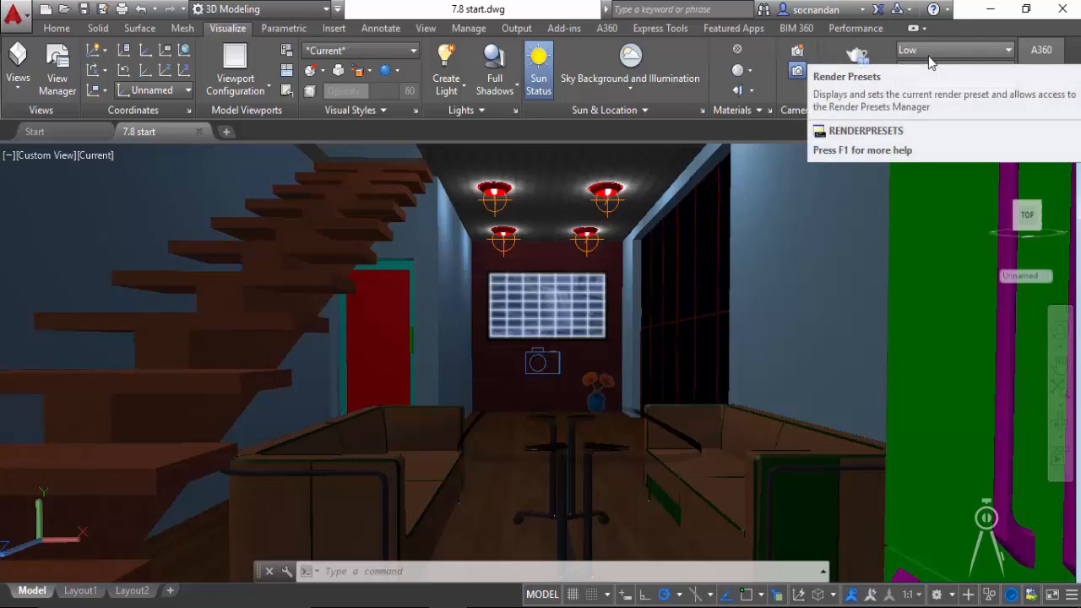
left_click(18, 84)
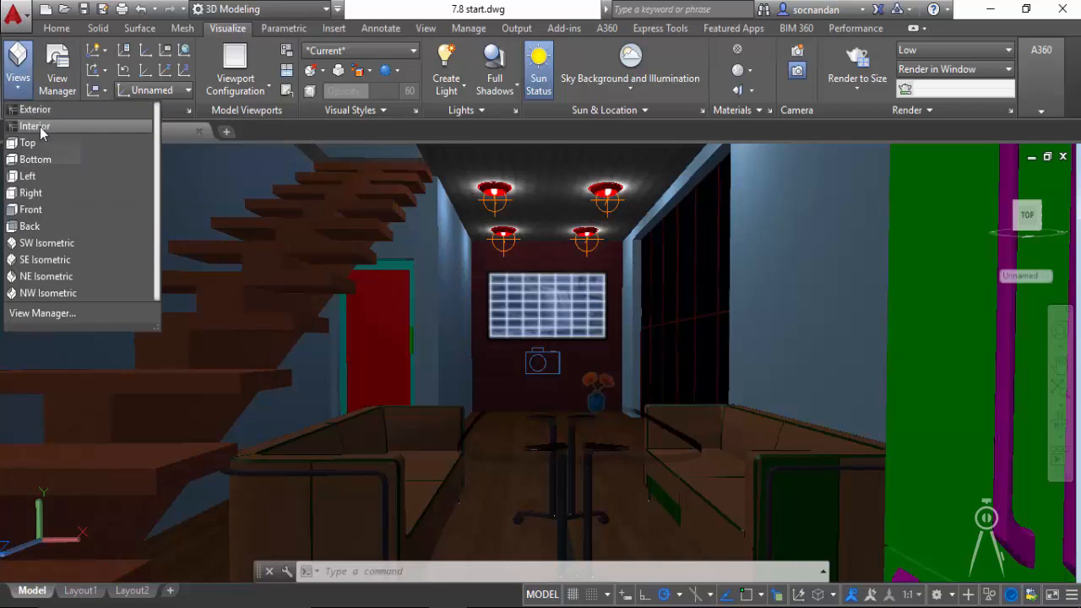
left_click(40, 131)
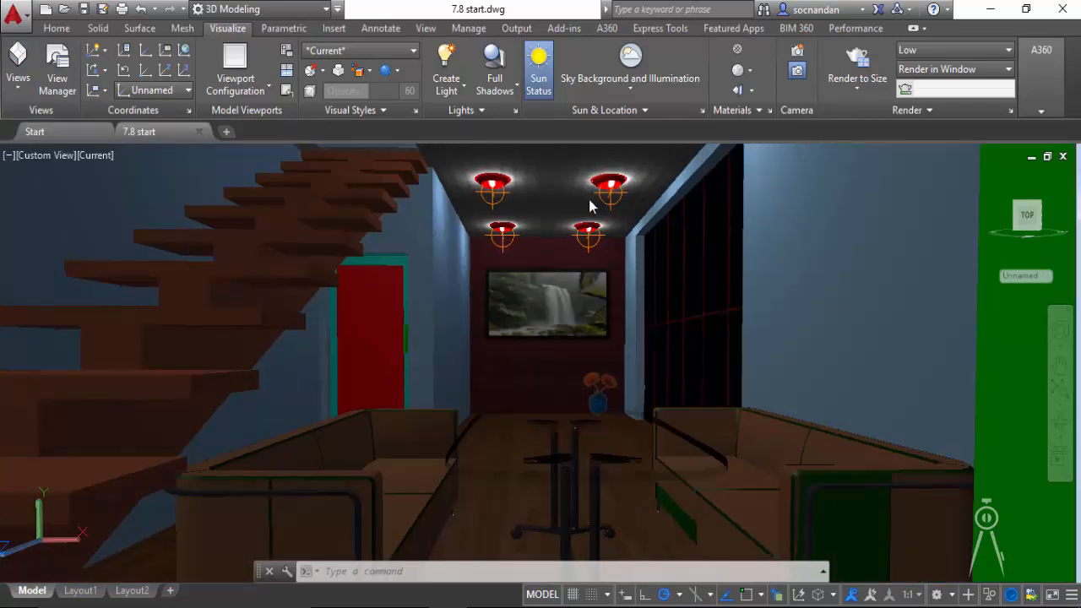
left_click(858, 61)
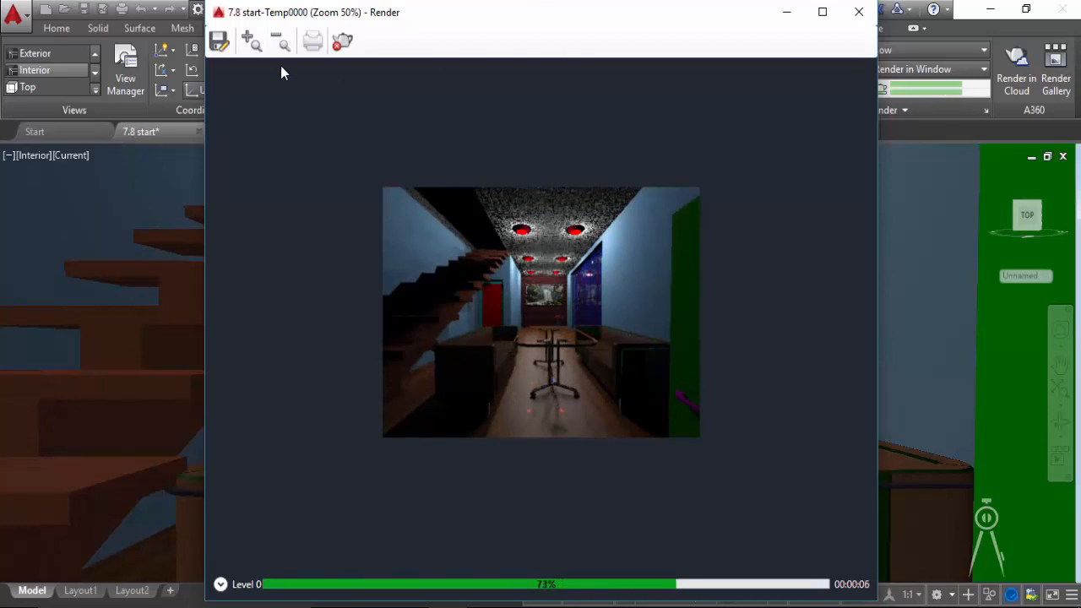
left_click(255, 47)
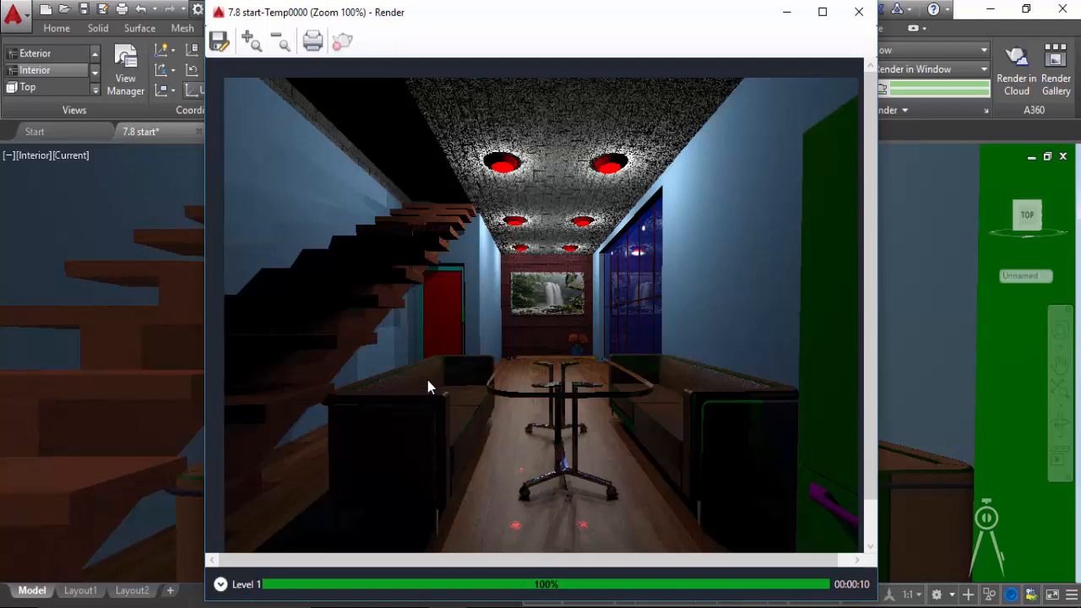
- Save the render to the Desktop as a TIF named 1 with 32-bit color, compression and 150 dots per inch, and close the render window
left_click(219, 40)
left_click(335, 364)
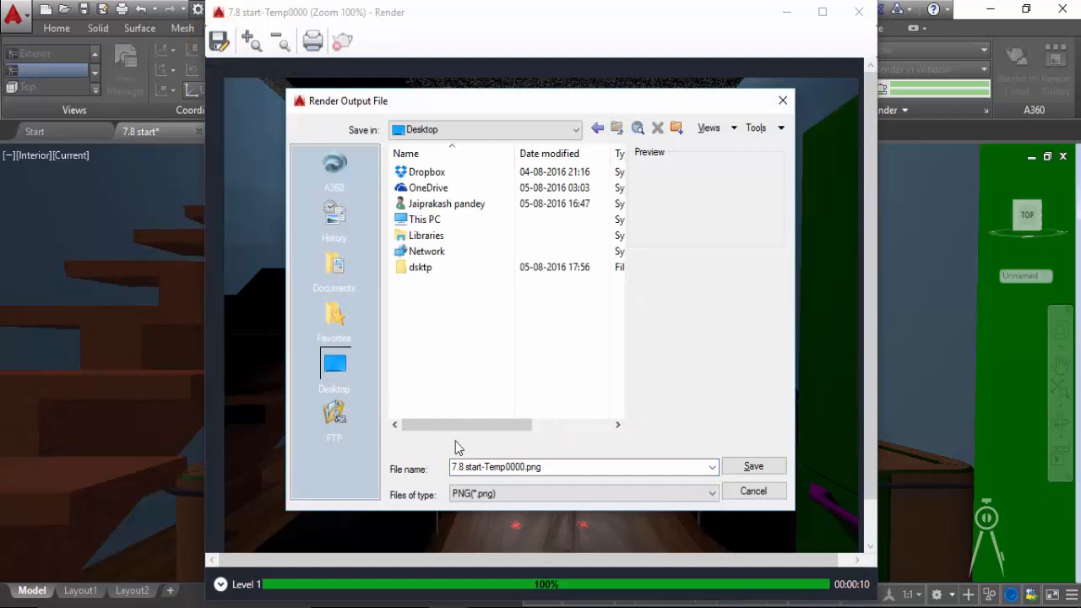
left_click(552, 468)
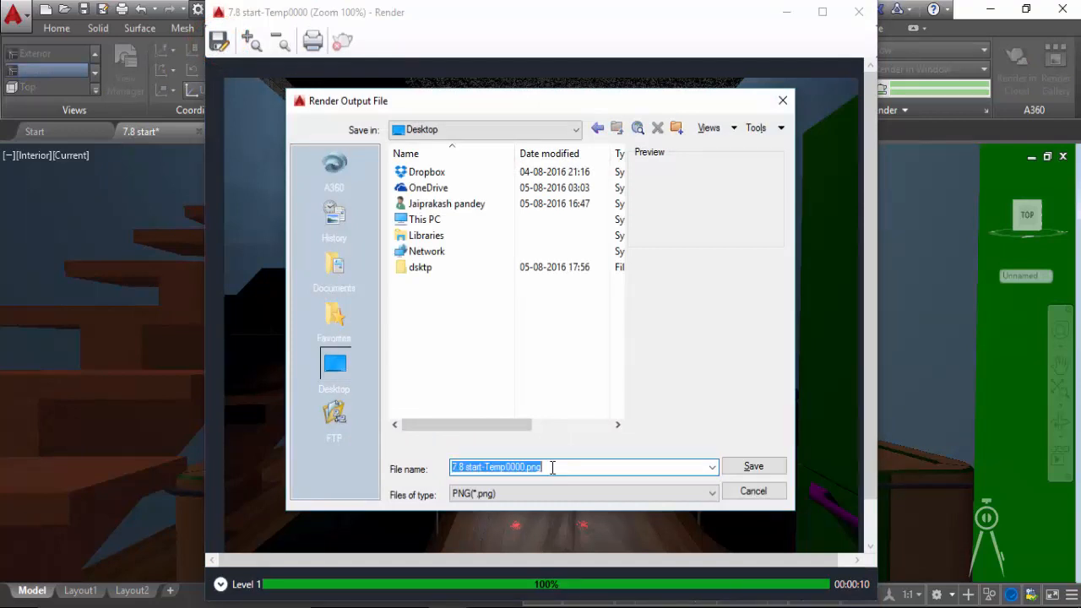
type("1")
left_click(514, 495)
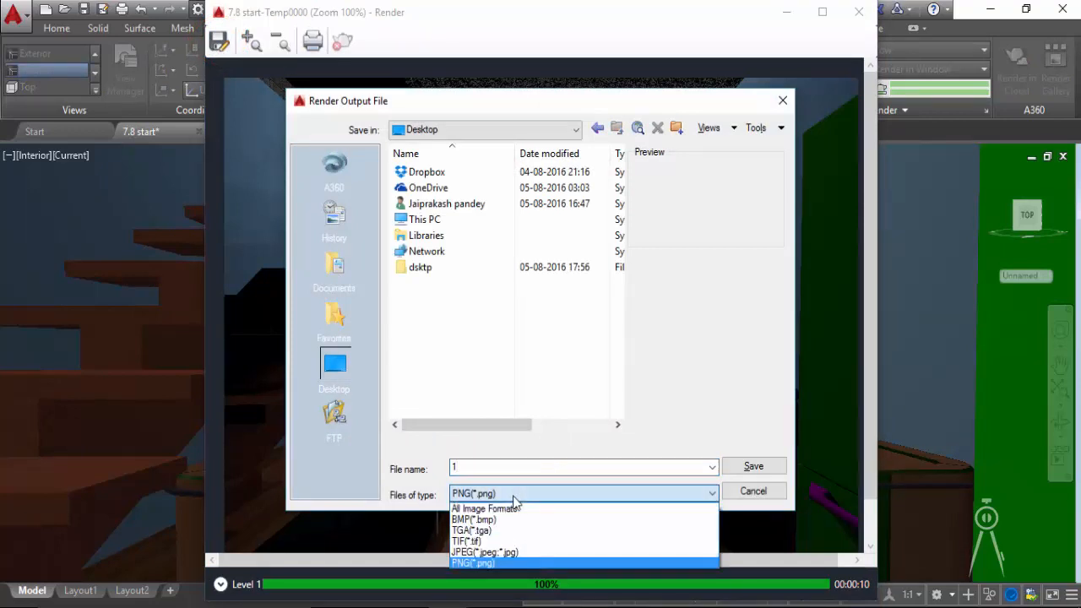
left_click(549, 541)
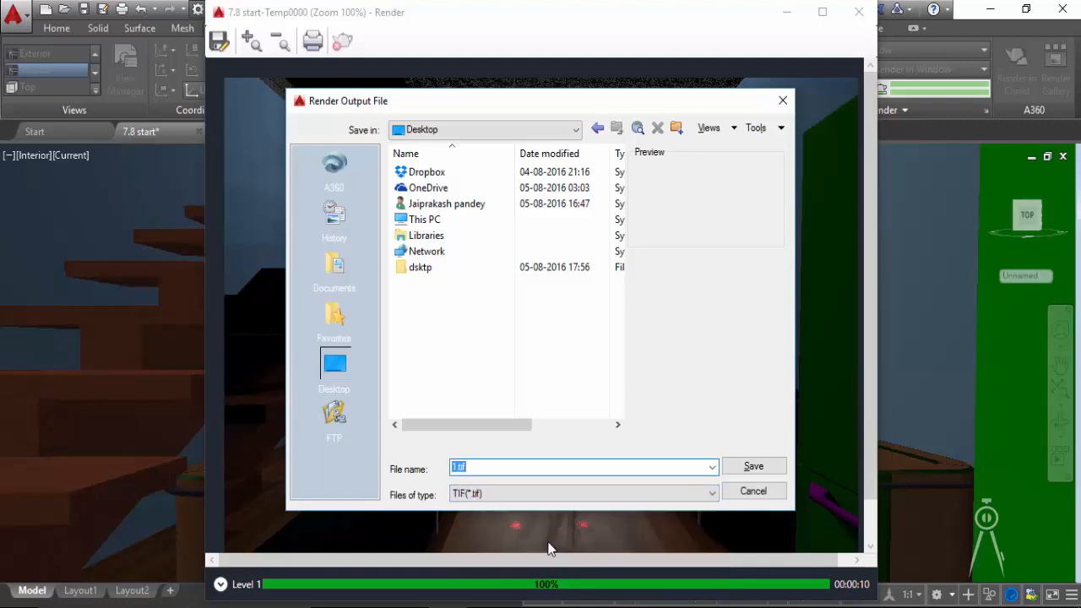
left_click(736, 470)
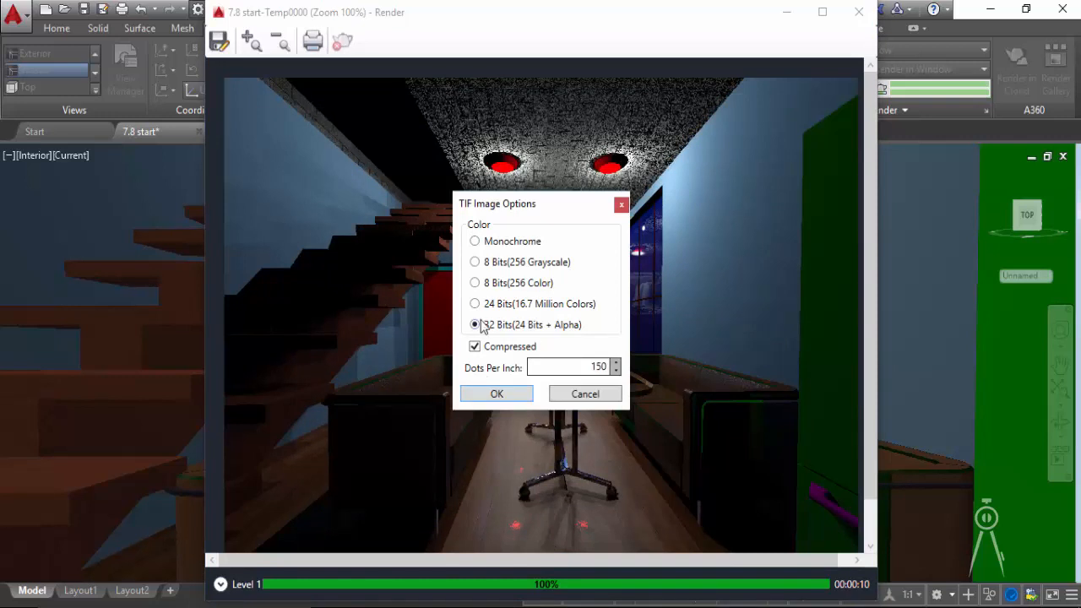
left_click(499, 393)
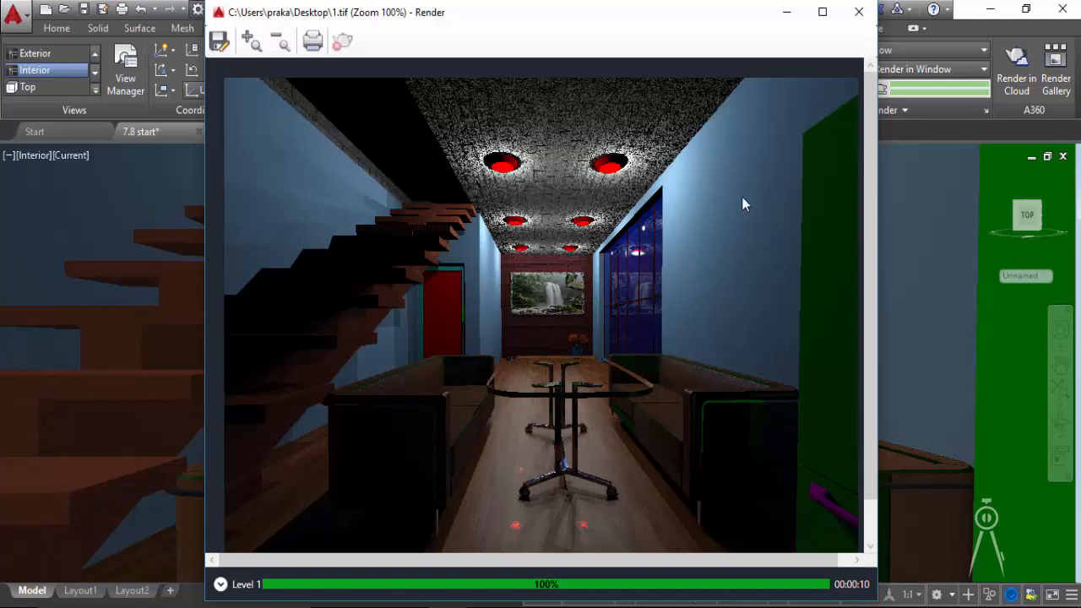
left_click(859, 12)
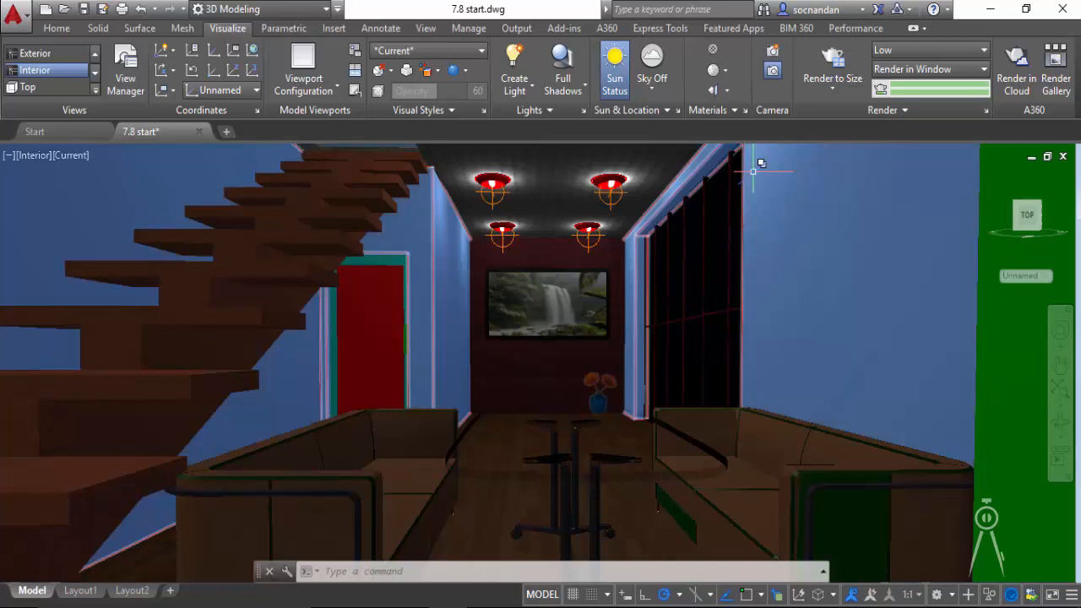
- Switch to the Windows desktop, examine the saved render image 1 in the photo viewer, and close it
left_click(990, 8)
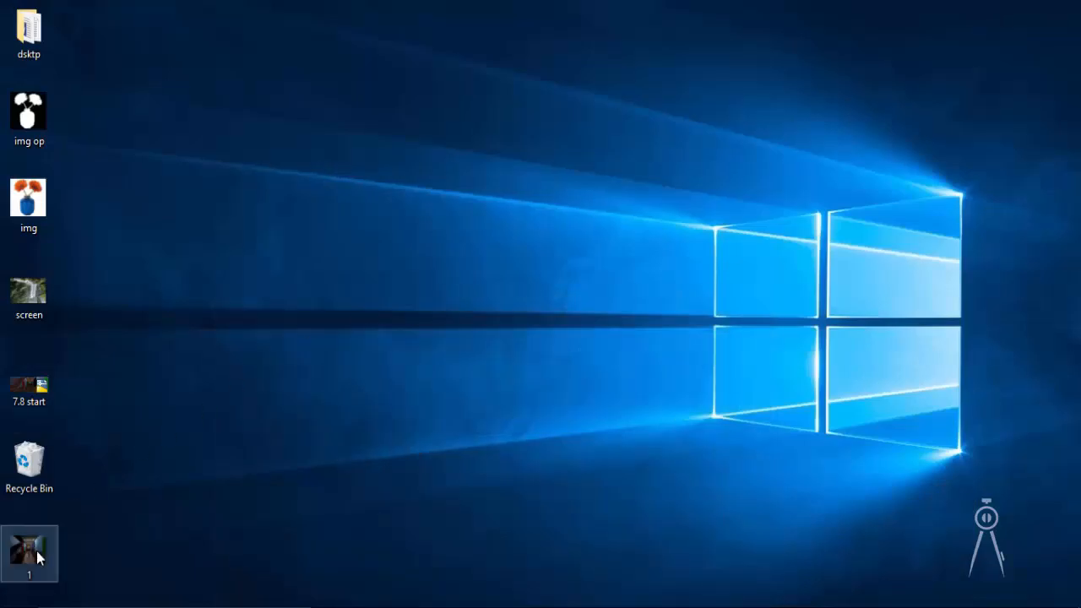
double_click(36, 550)
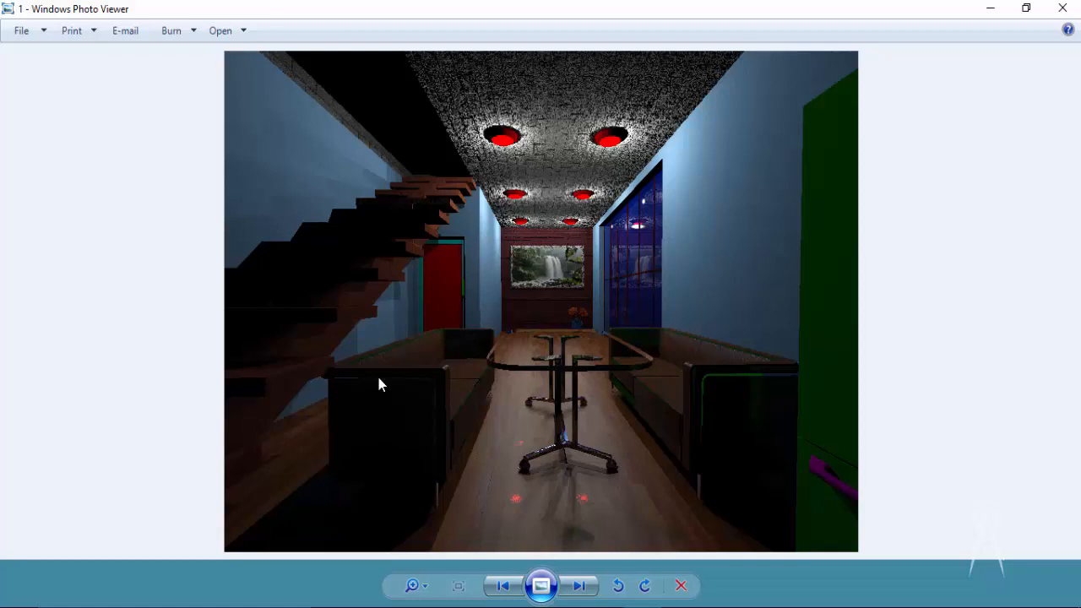
left_click(1062, 9)
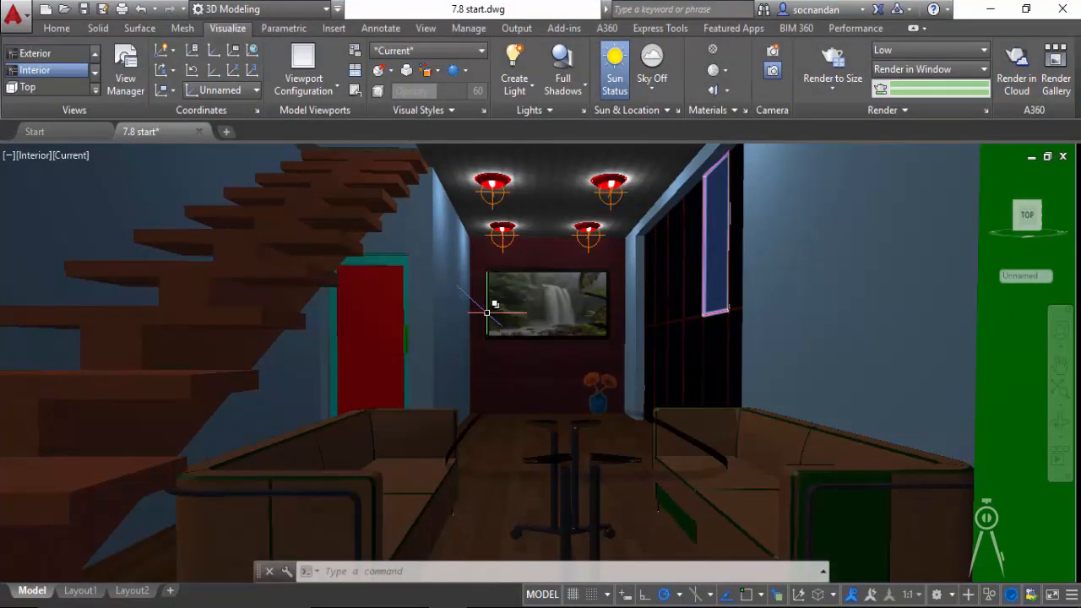
- Select all the similar point lights on the ceiling and set their lamp intensity to 3000 Cd
left_click(494, 199)
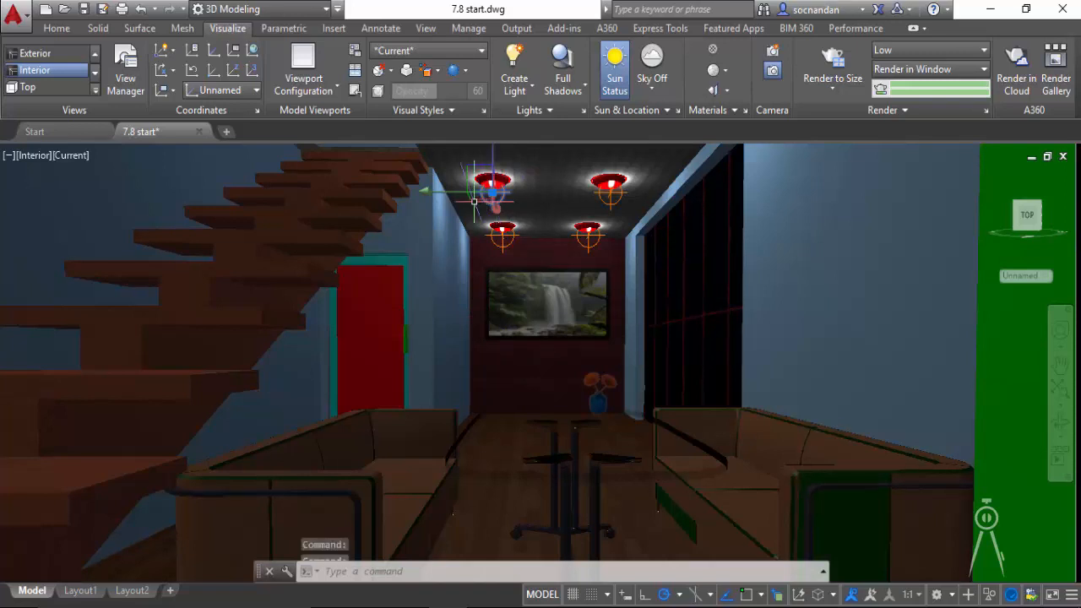
right_click(541, 201)
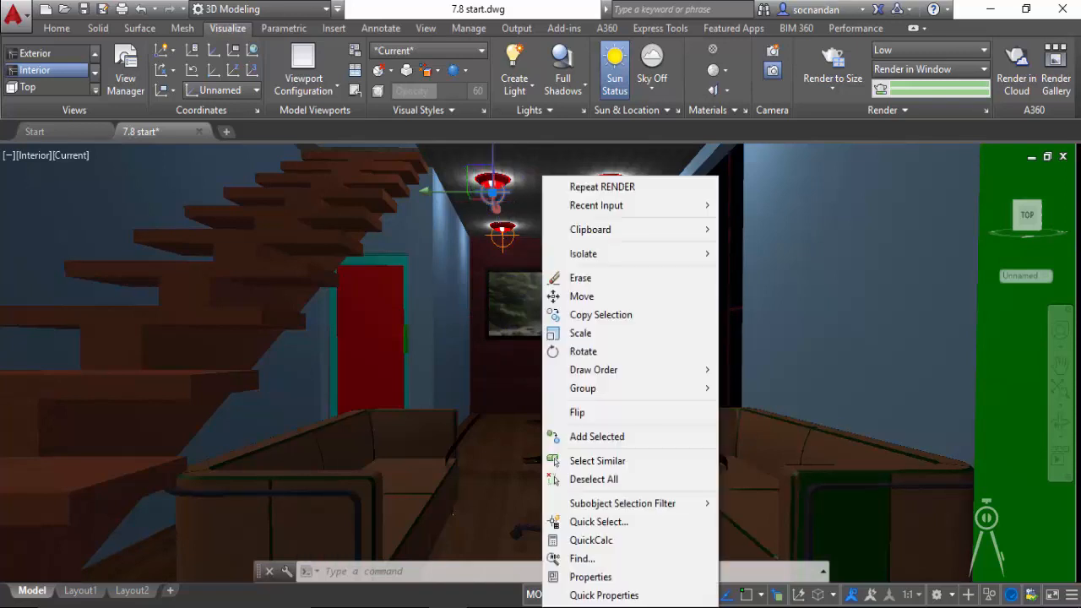
left_click(622, 462)
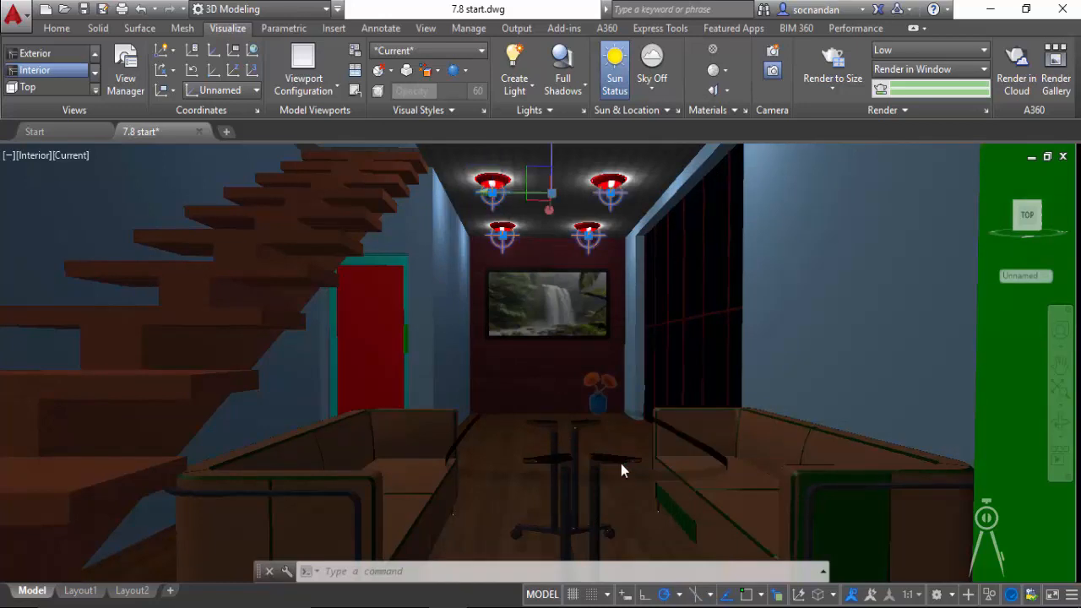
right_click(773, 250)
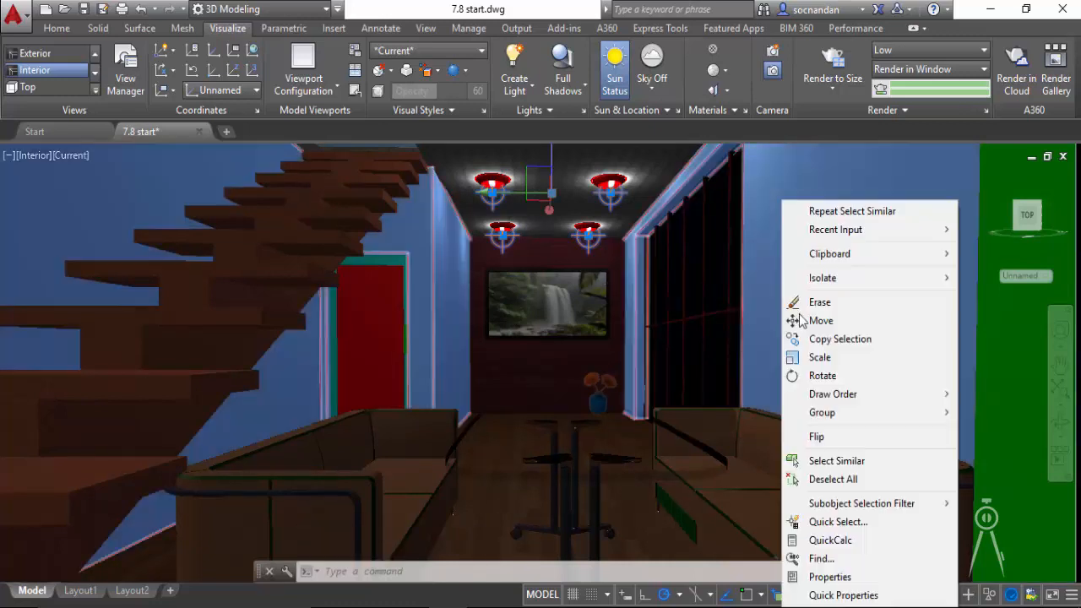
left_click(813, 580)
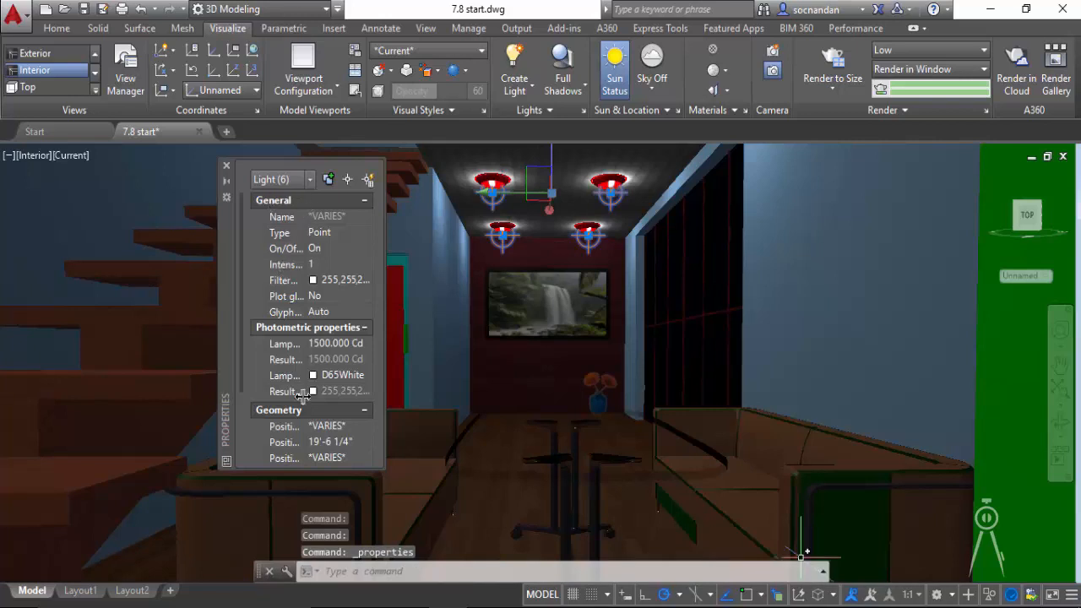
left_click(339, 344)
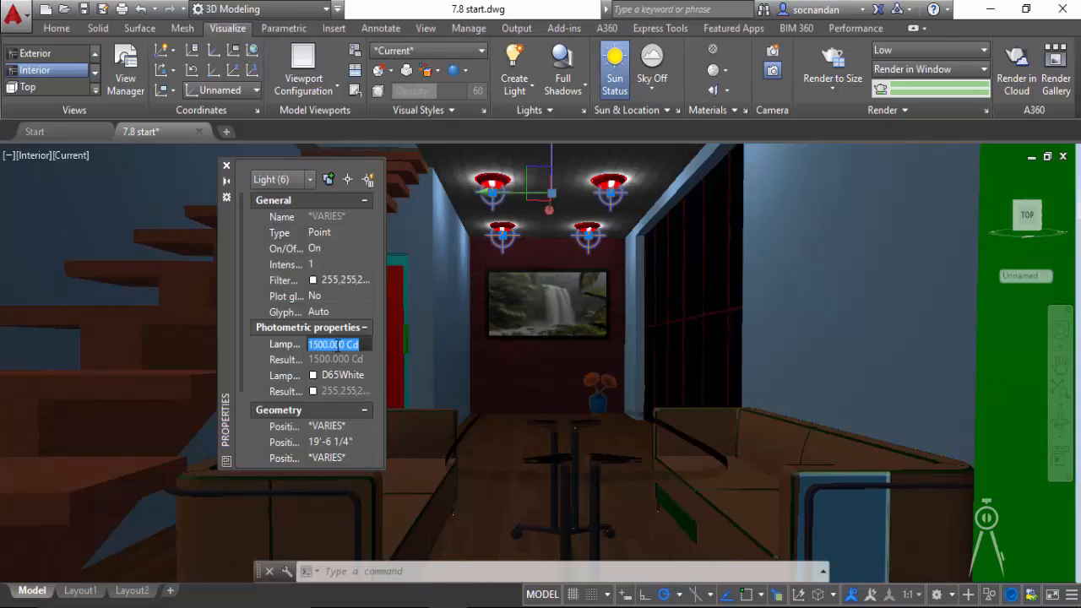
type("3000")
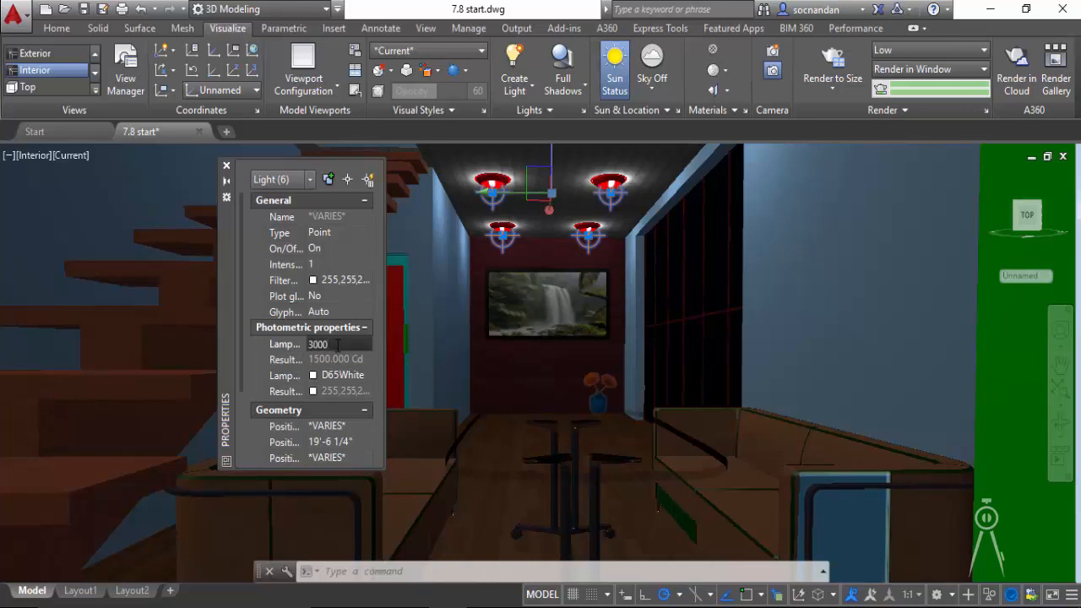
key("Return")
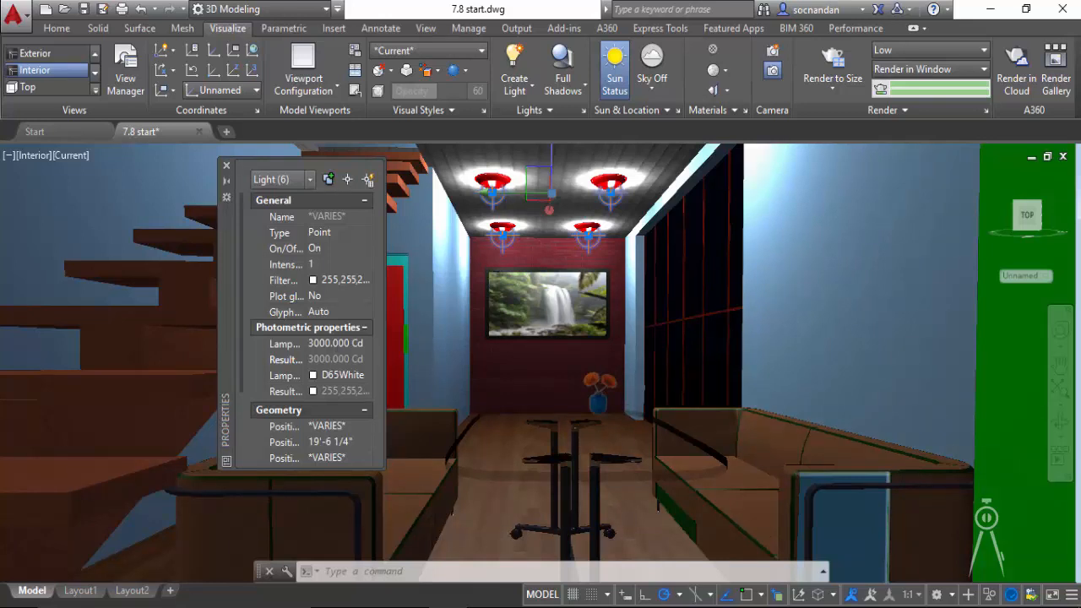
- Set the render preset to Medium and render the Interior view again in a window
left_click(954, 54)
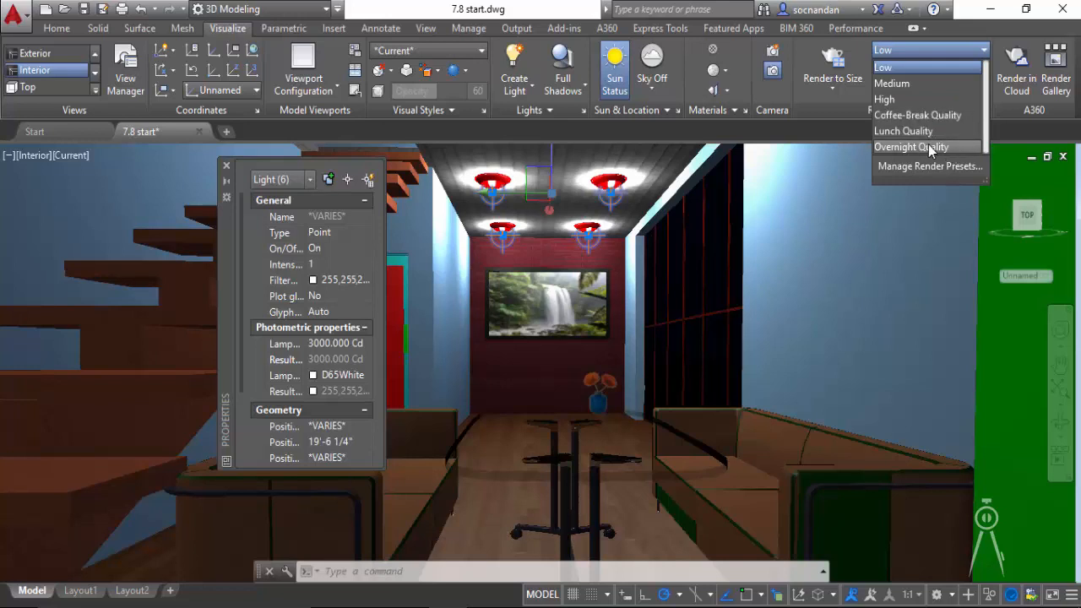
left_click(928, 85)
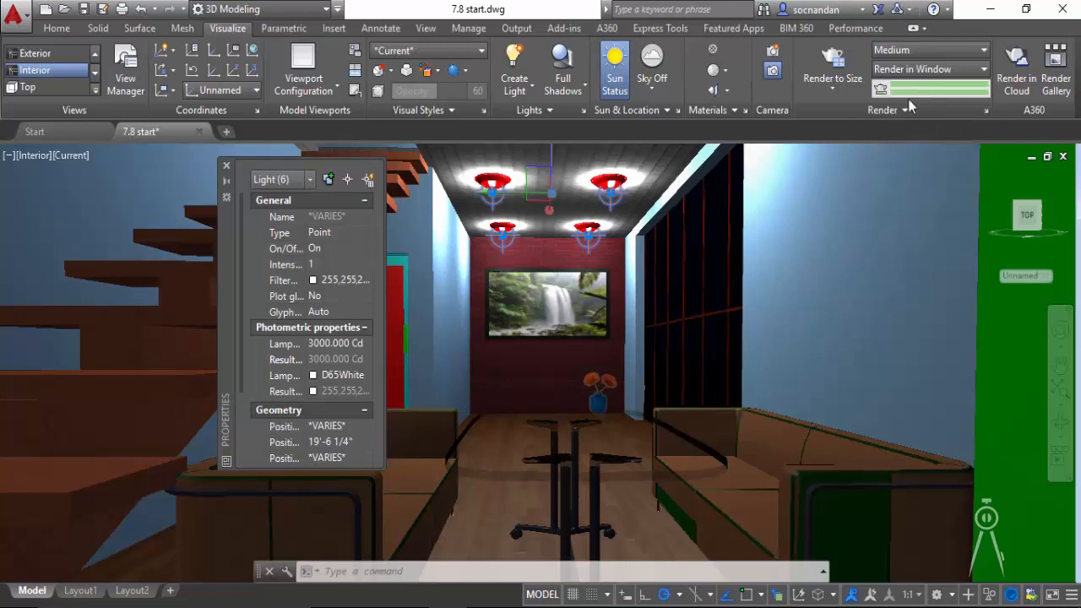
left_click(832, 61)
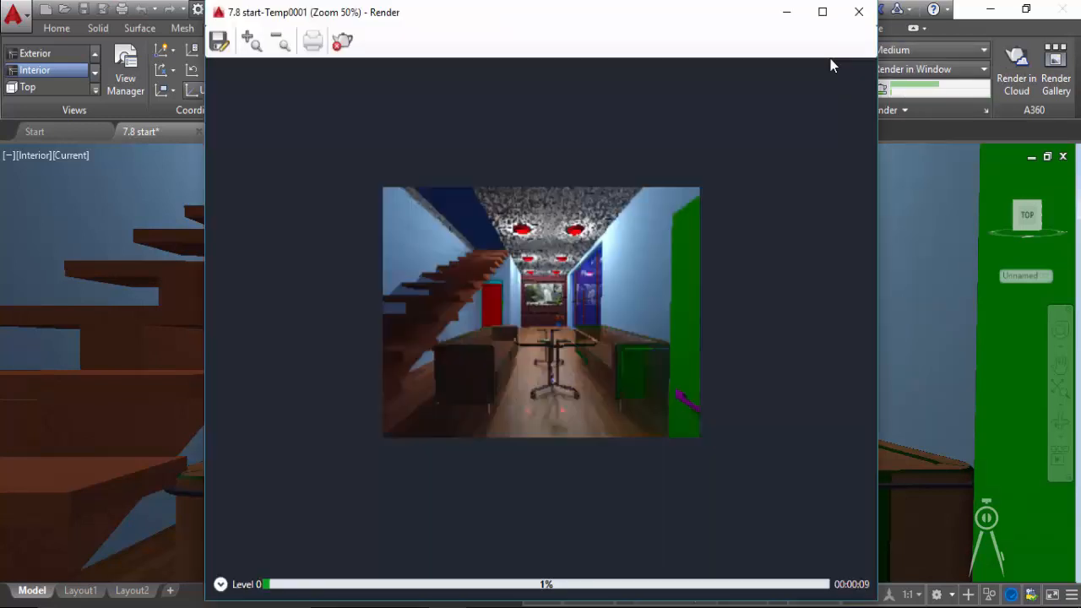
left_click(250, 41)
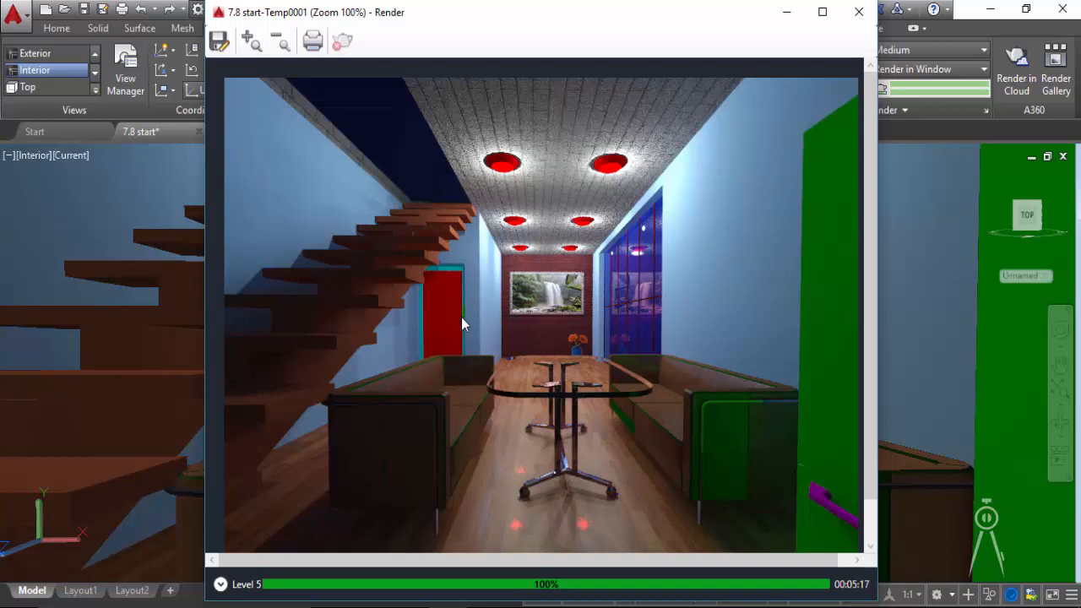
- Compare the Medium render with the earlier Low render in the render history, and close the render window
left_click(220, 584)
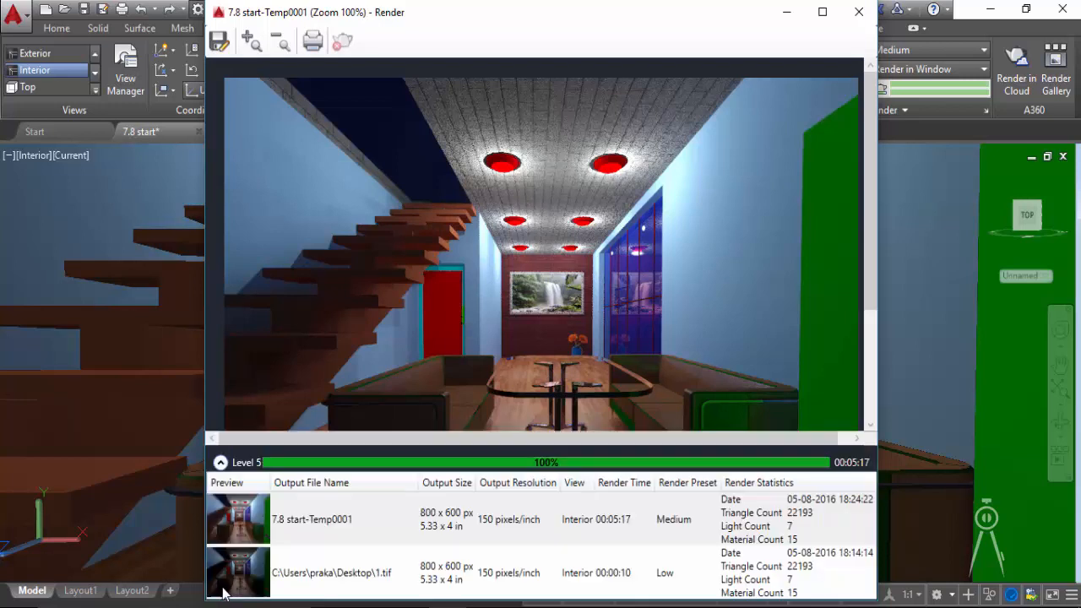
left_click(329, 568)
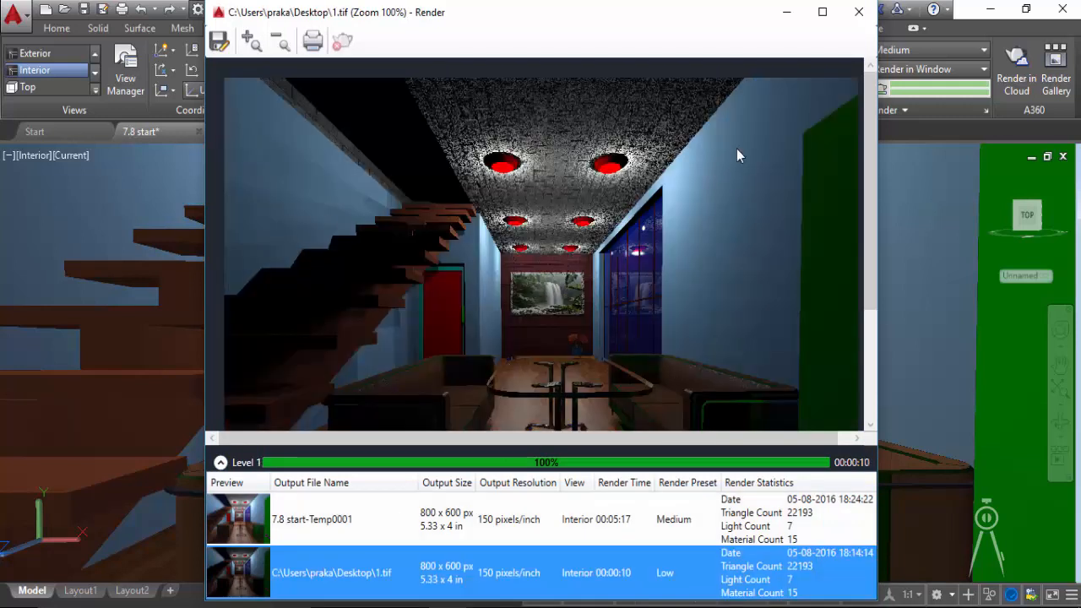
left_click(380, 528)
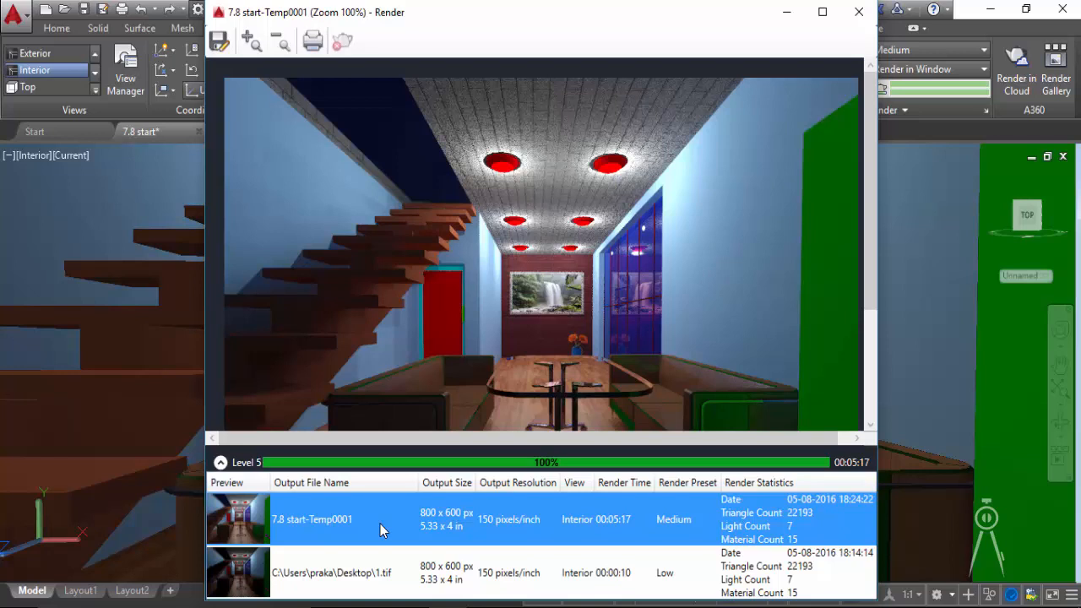
left_click(219, 463)
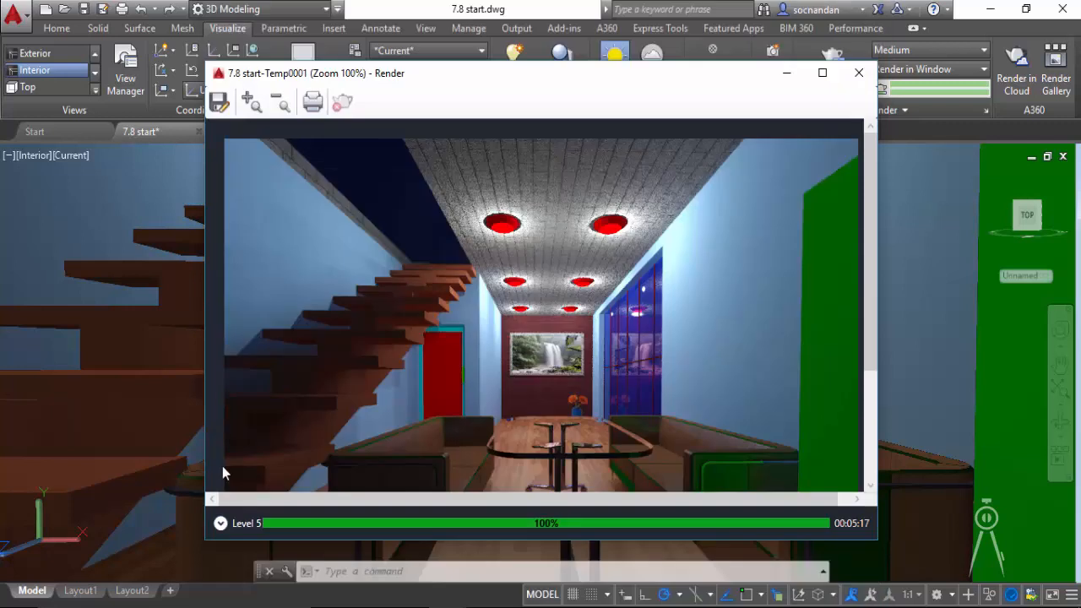
left_click(859, 73)
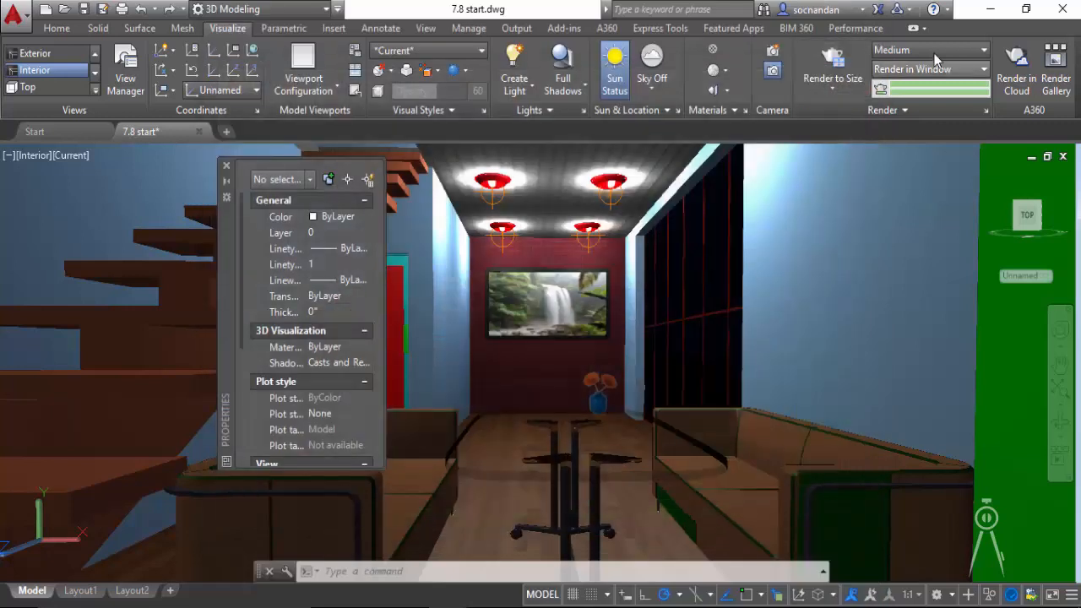
left_click(935, 57)
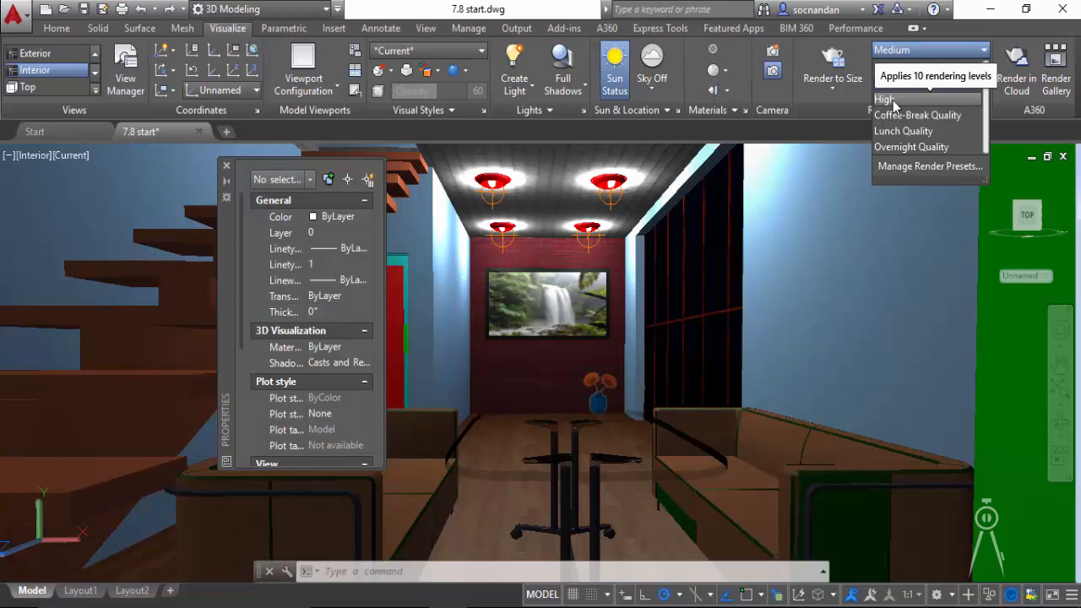
left_click(945, 55)
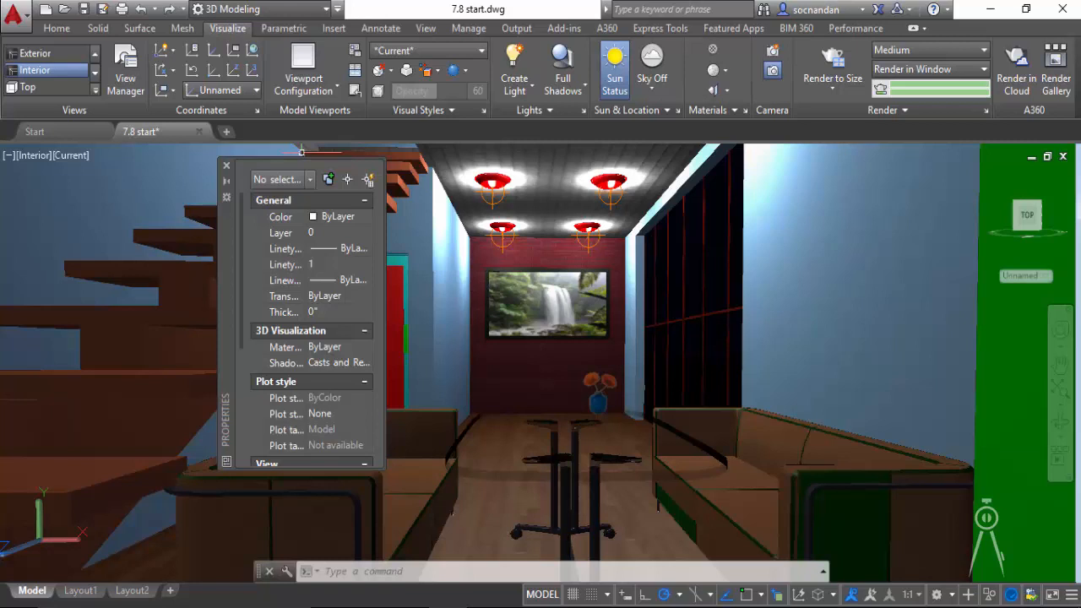
- Apply the Conceptual visual style to the interior view and close the Properties palette
left_click(479, 52)
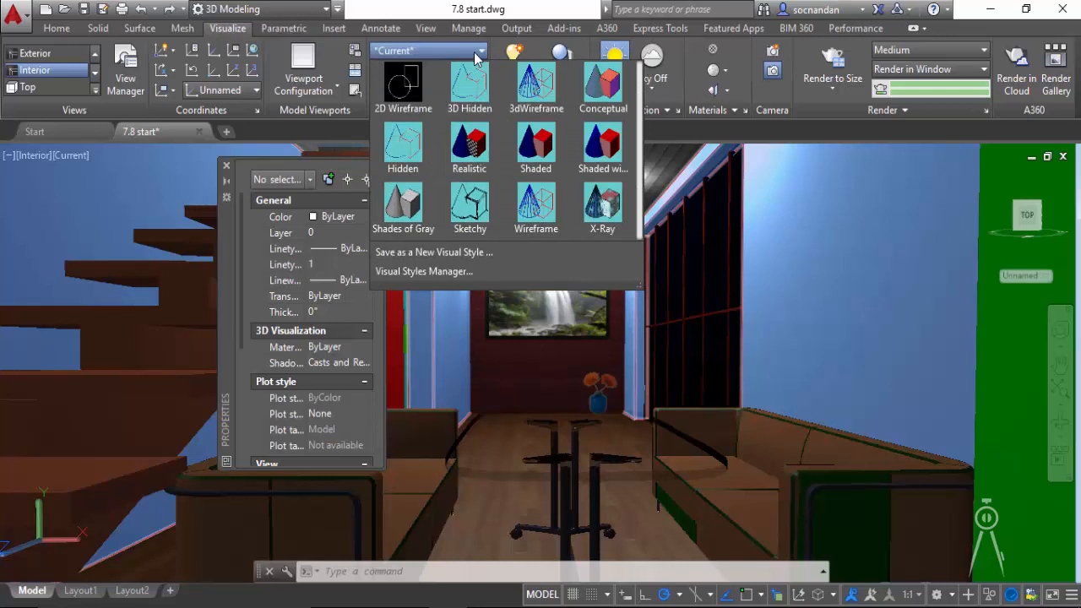
left_click(592, 91)
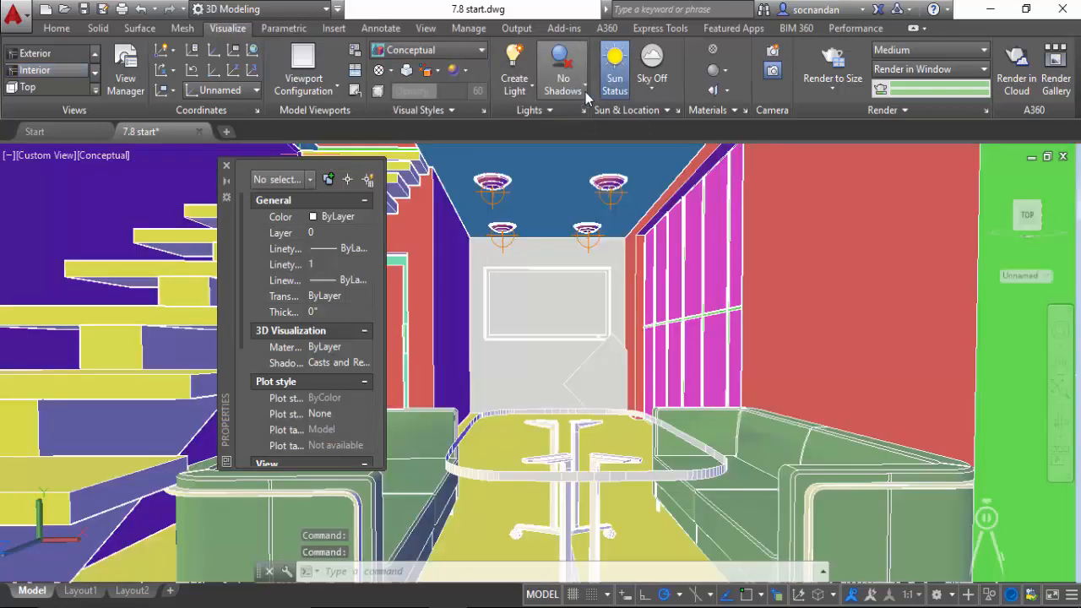
left_click(226, 166)
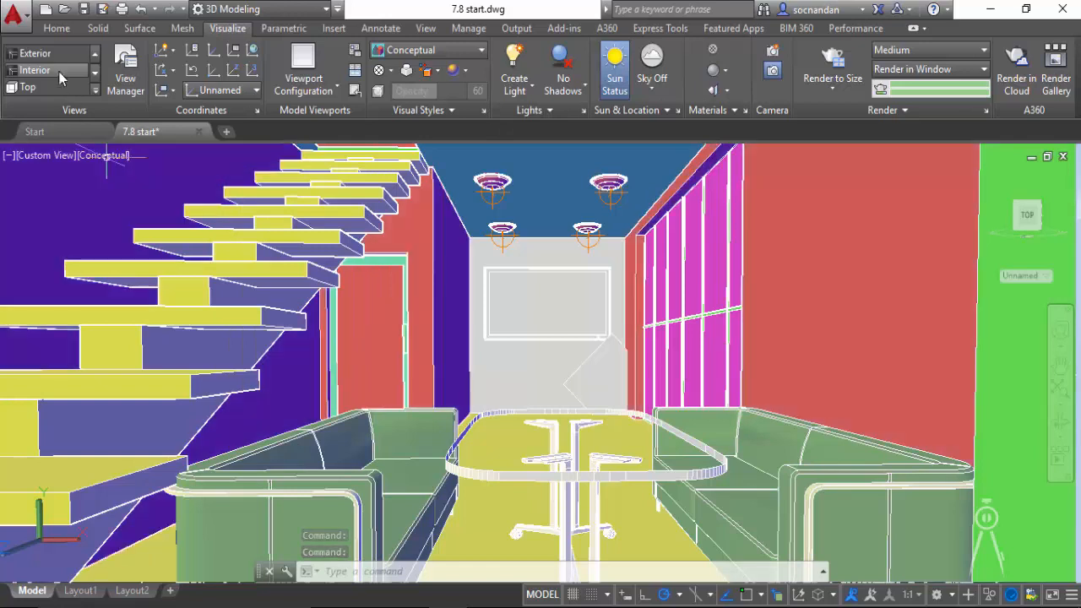
- Restore the saved Exterior view and turn on full shadows for it
left_click(51, 53)
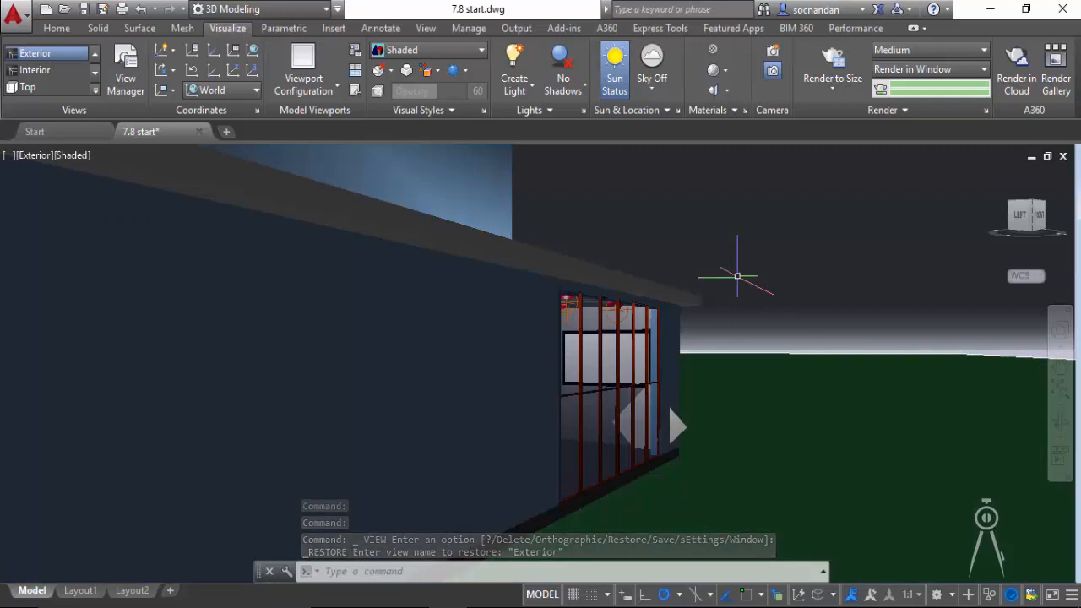
left_click(572, 86)
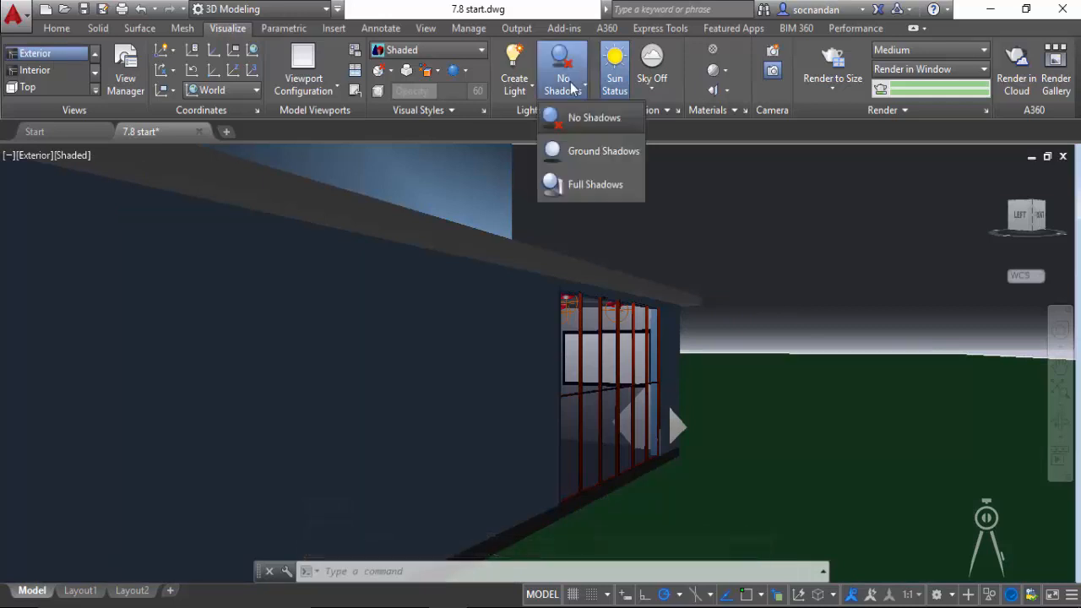
left_click(596, 185)
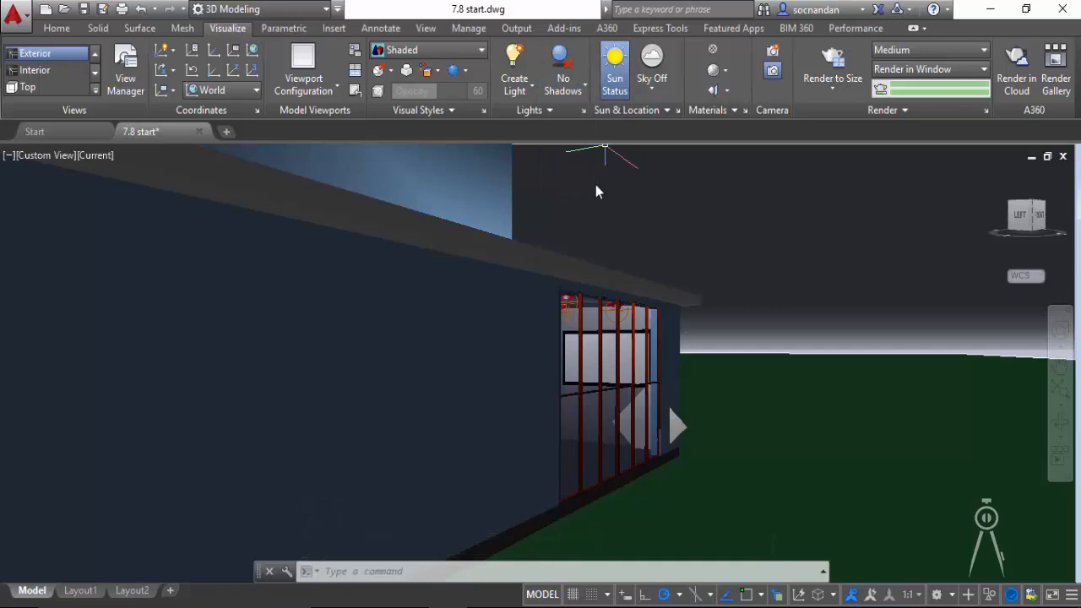
- Turn on the render environment with Plaza image-based lighting, and close the environment and exposure settings
left_click(909, 110)
left_click(862, 130)
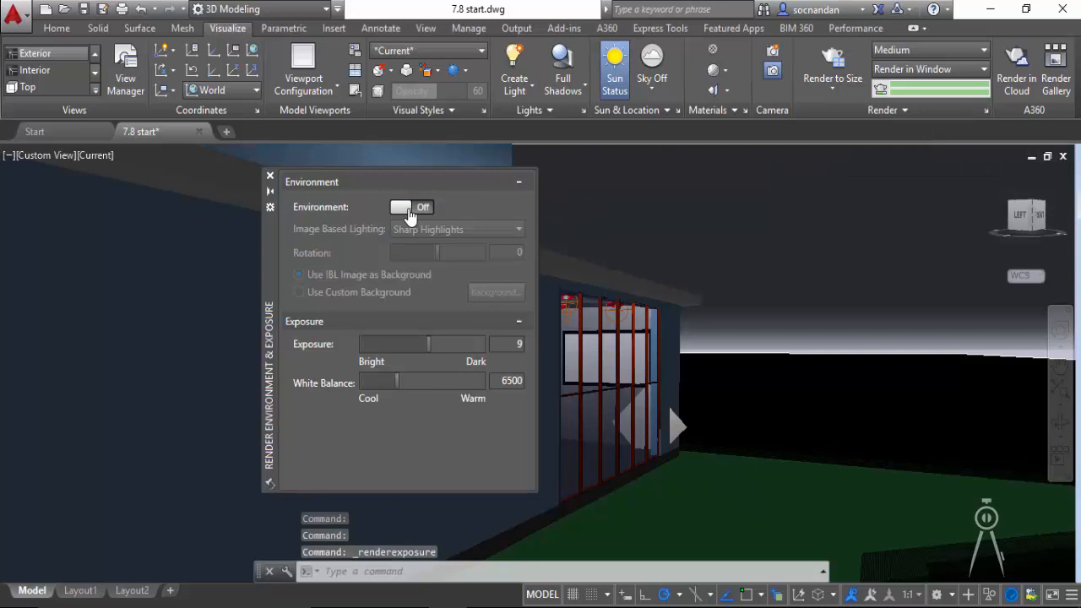
left_click(409, 207)
left_click(456, 229)
left_click(418, 280)
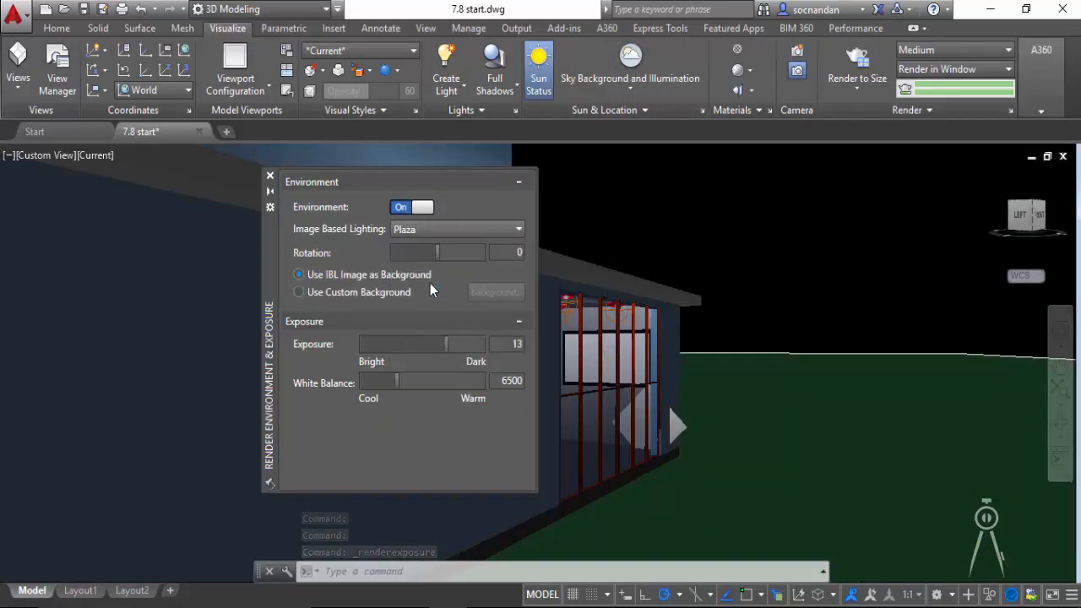
left_click(270, 176)
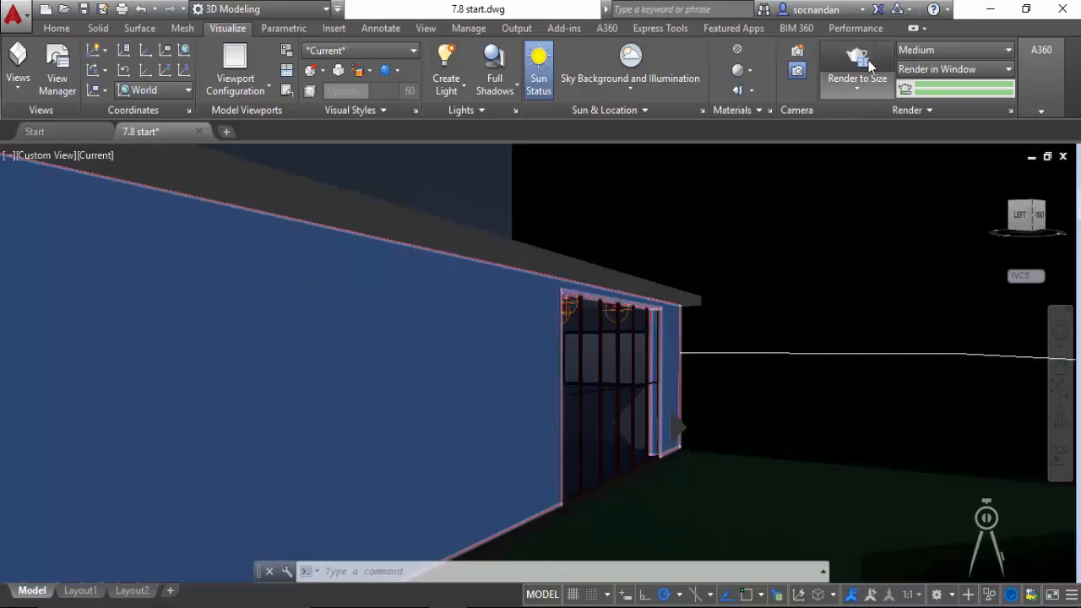
- Render the exterior view at Medium quality in a window, zoom the image to 100% and enlarge the render window
left_click(871, 66)
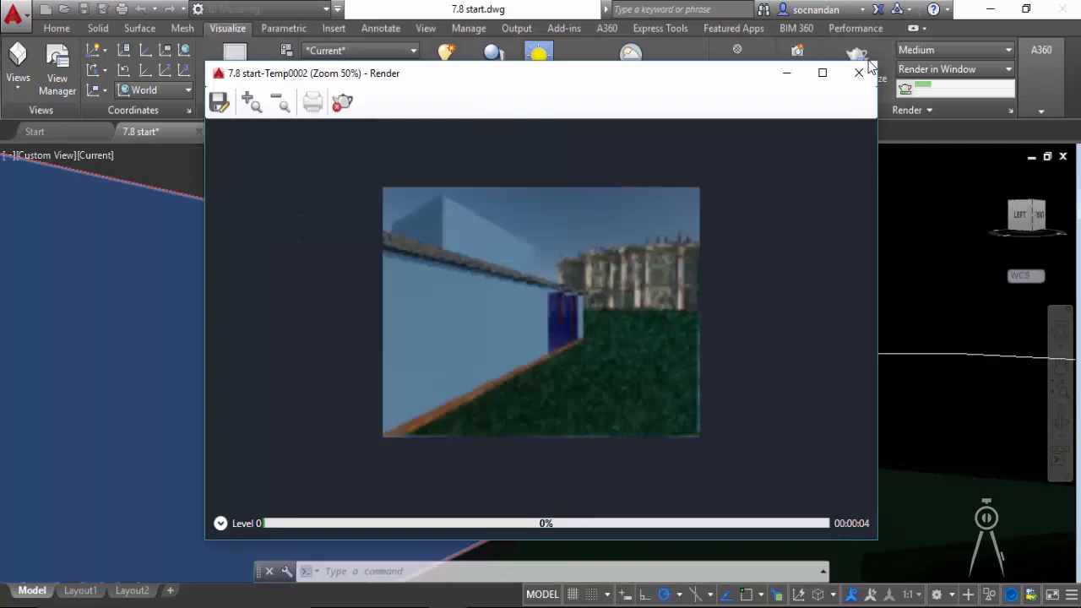
left_click(251, 102)
left_click_drag(563, 80, 562, 39)
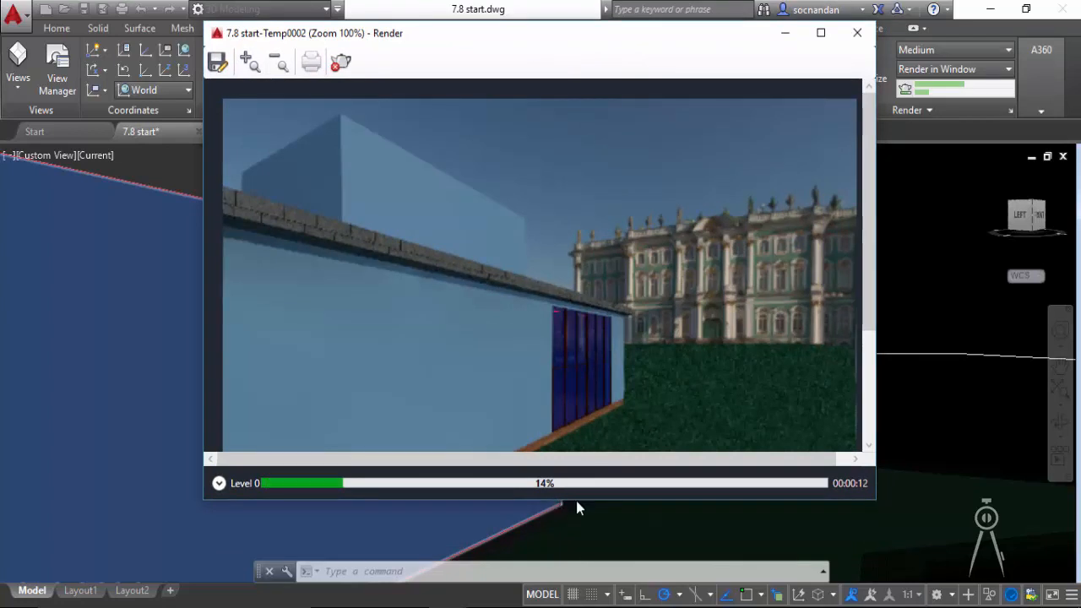
left_click_drag(585, 504, 580, 587)
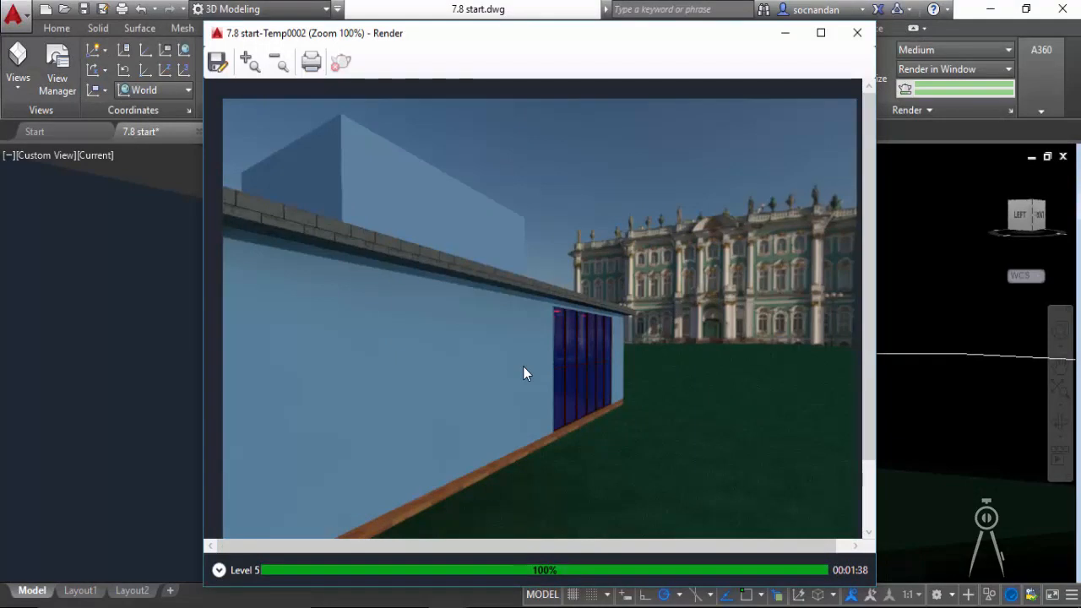
- Expand the render history and compare the earlier Medium interior render with the new exterior render
left_click(219, 572)
left_click(297, 522)
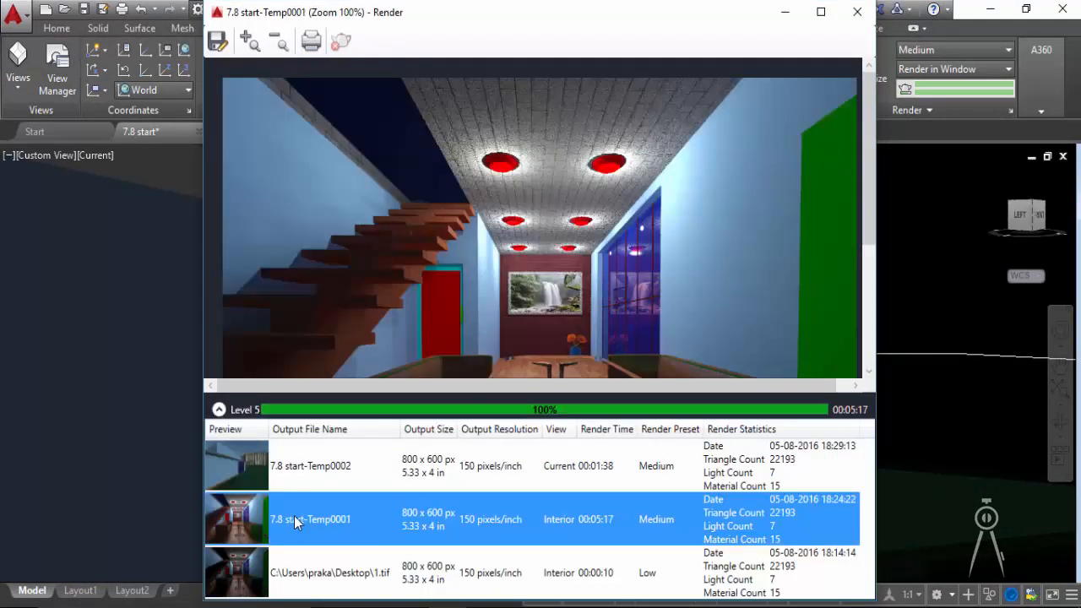
left_click(324, 476)
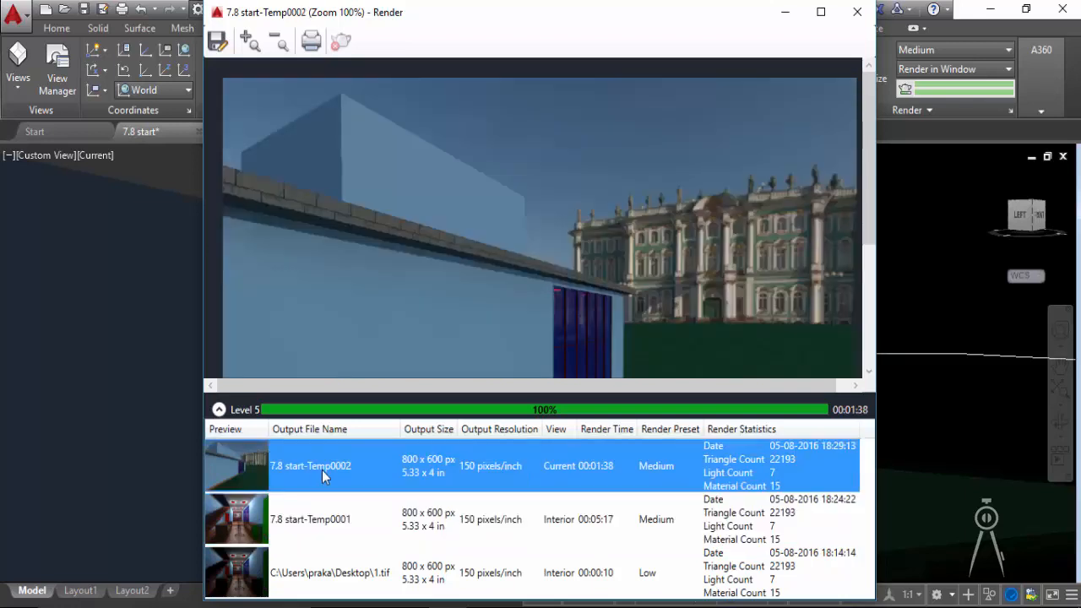
- Save a copy of the Medium interior render to the Desktop as a JPEG named 2 with quality 95
left_click(313, 523)
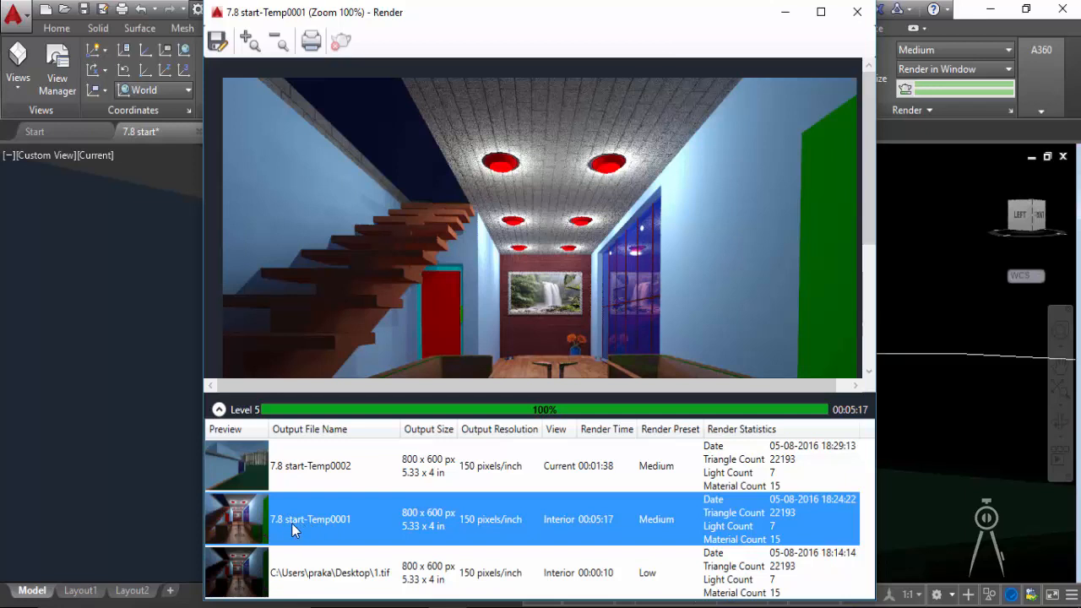
right_click(291, 523)
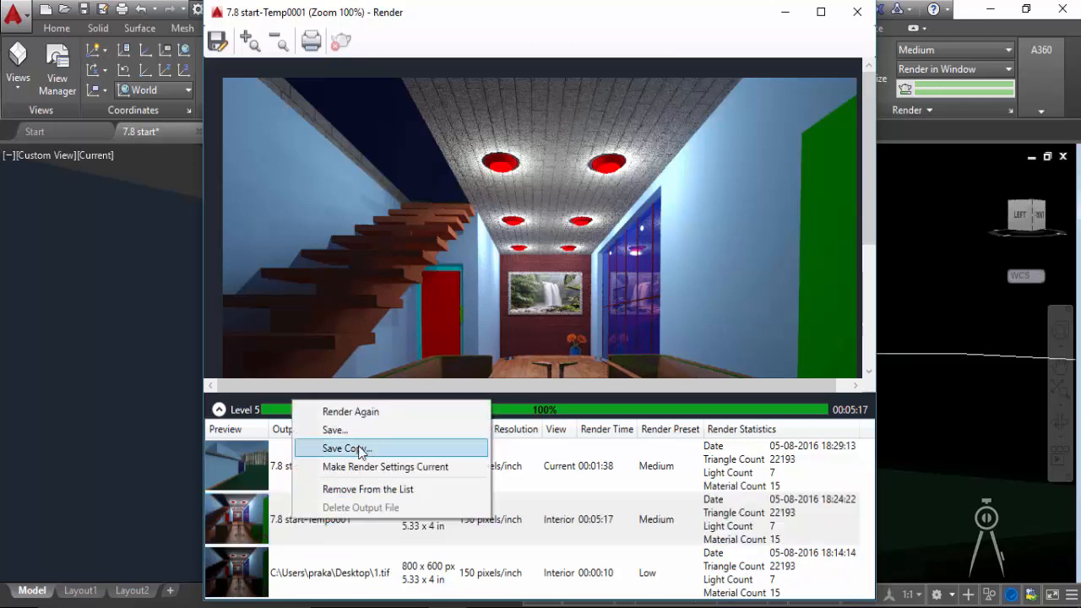
left_click(363, 447)
left_click(335, 372)
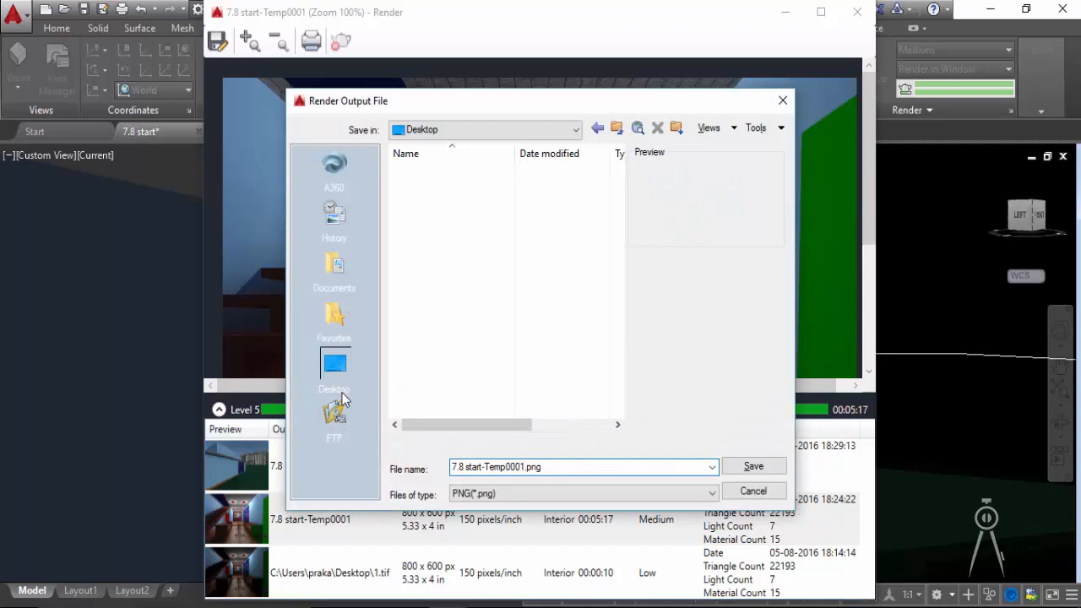
double_click(566, 469)
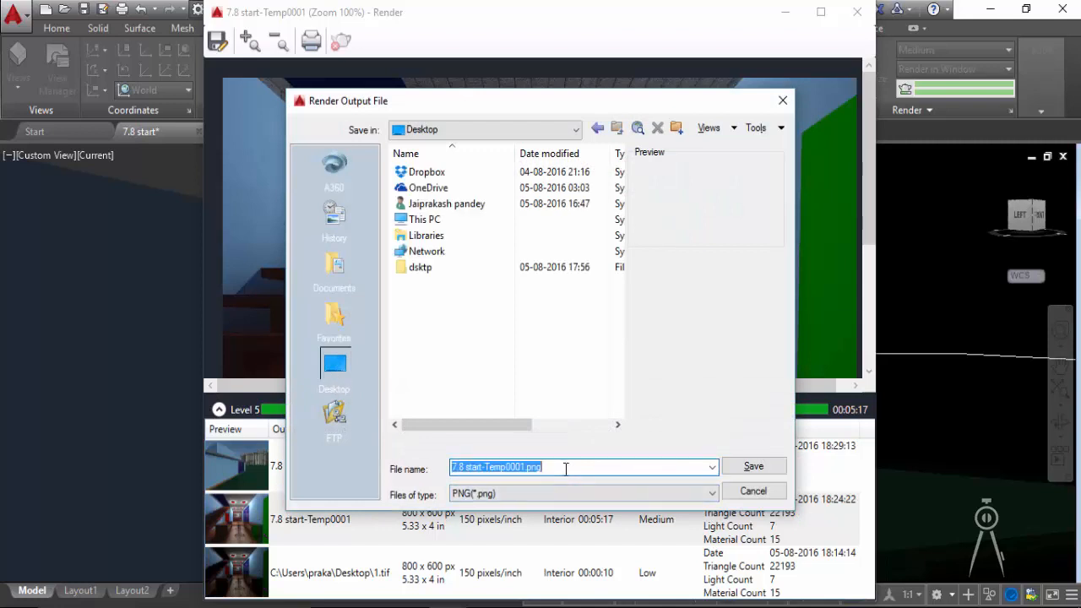
type("2")
left_click(524, 497)
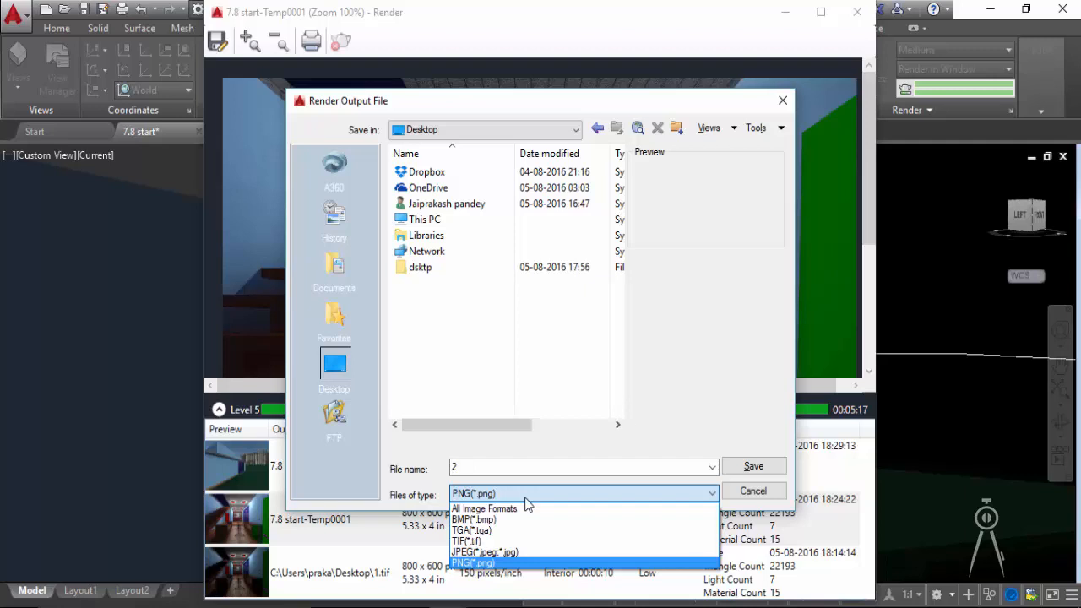
left_click(506, 553)
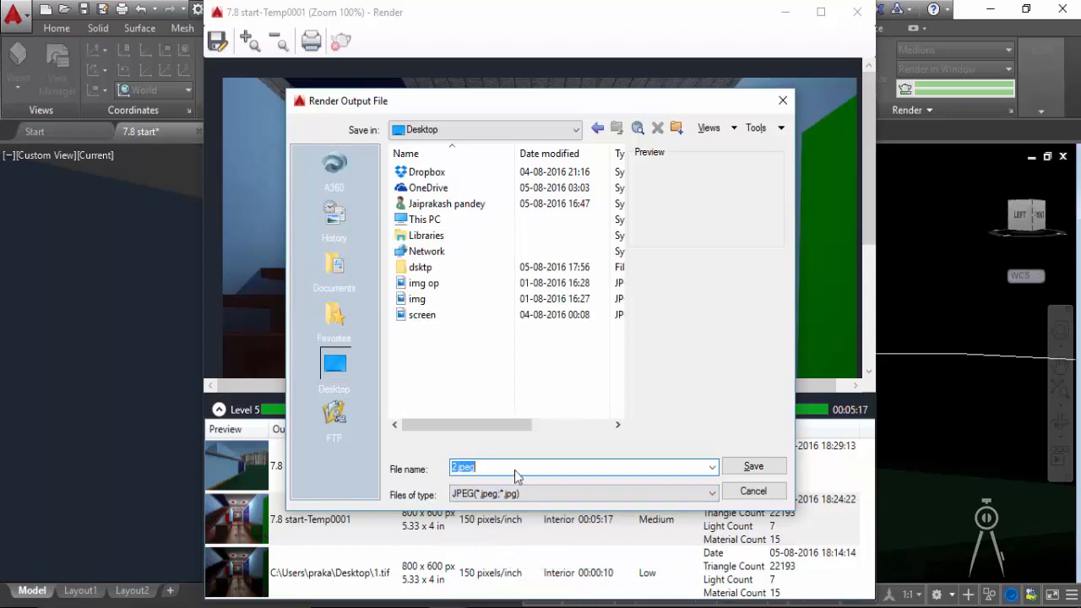
left_click(752, 467)
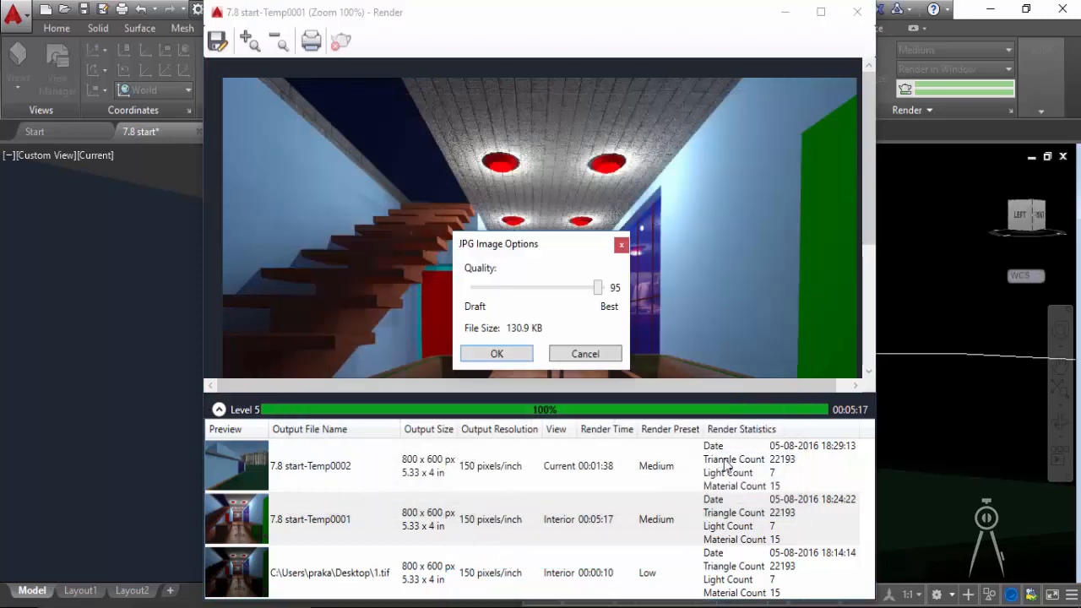
left_click(497, 354)
- Save the exterior render to the Desktop as a PNG named 3, collapse the render history and close the render window
left_click(315, 466)
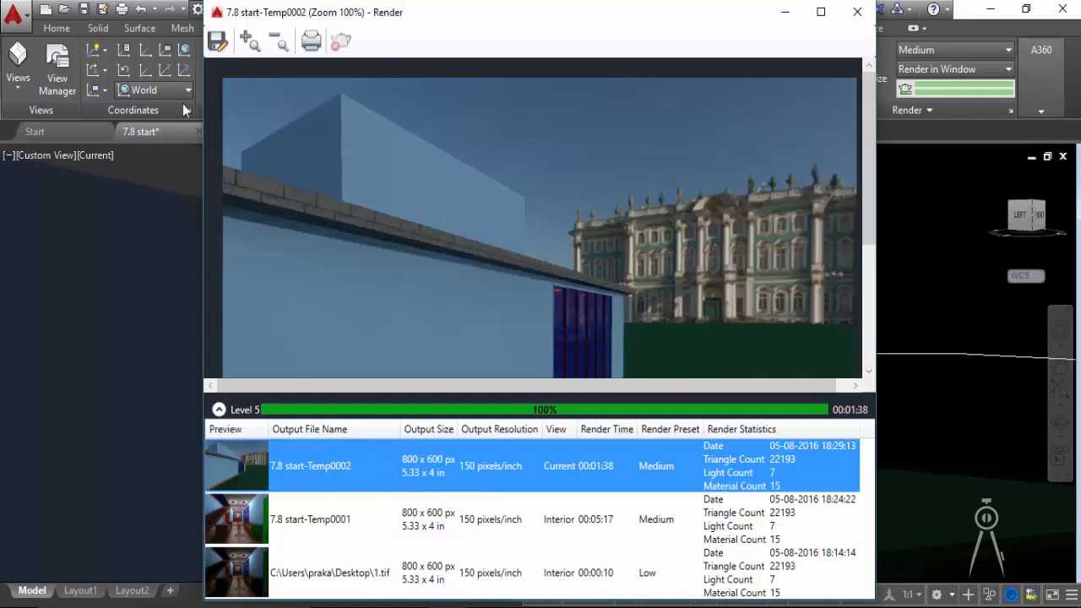
left_click(217, 43)
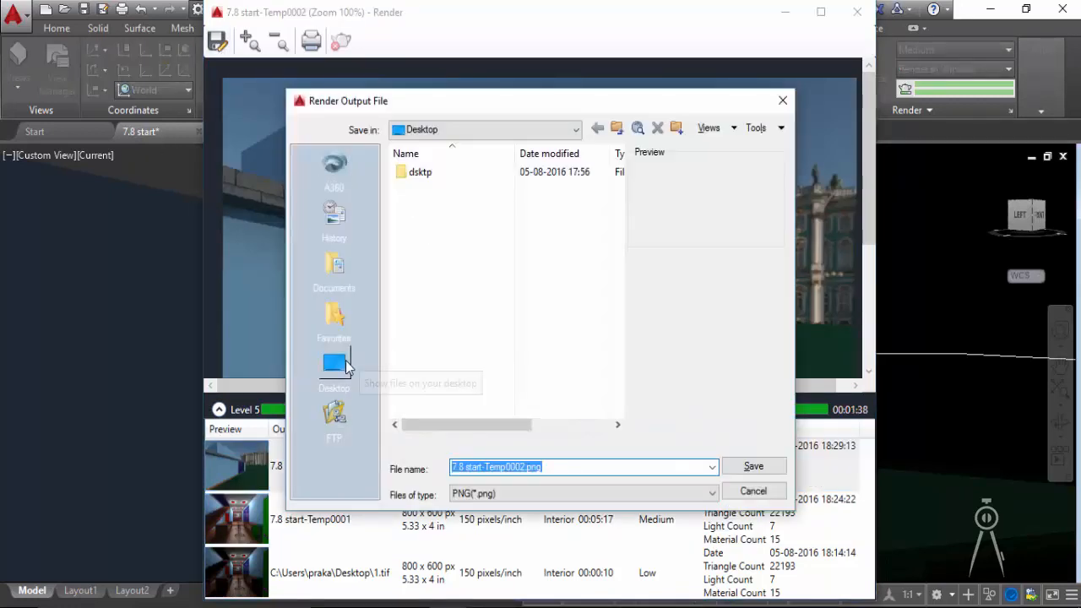
left_click(530, 467)
key("ctrl+a")
type("3")
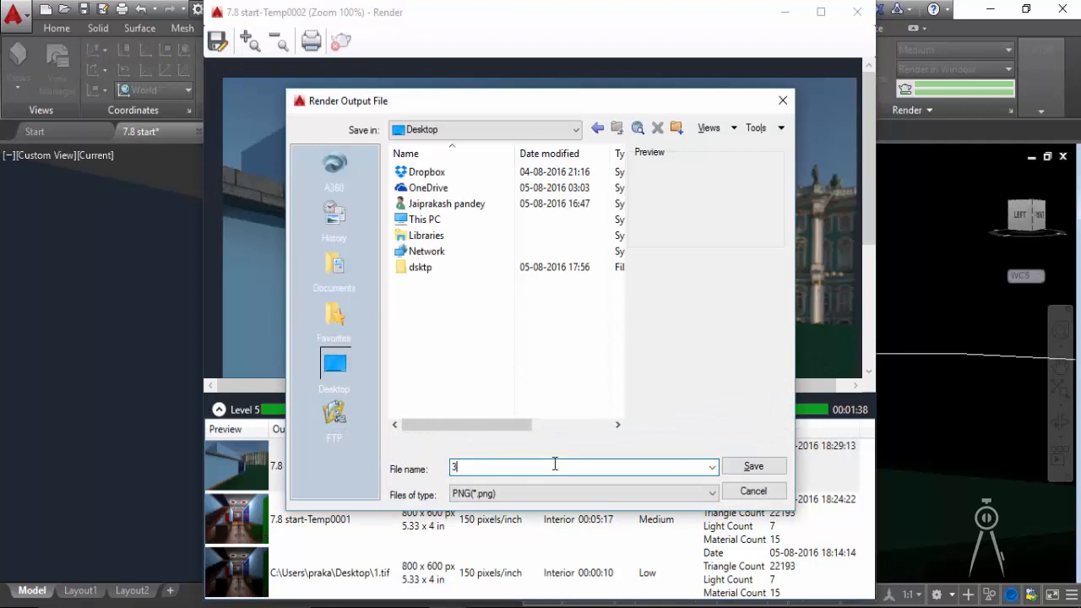
left_click(746, 466)
left_click(496, 404)
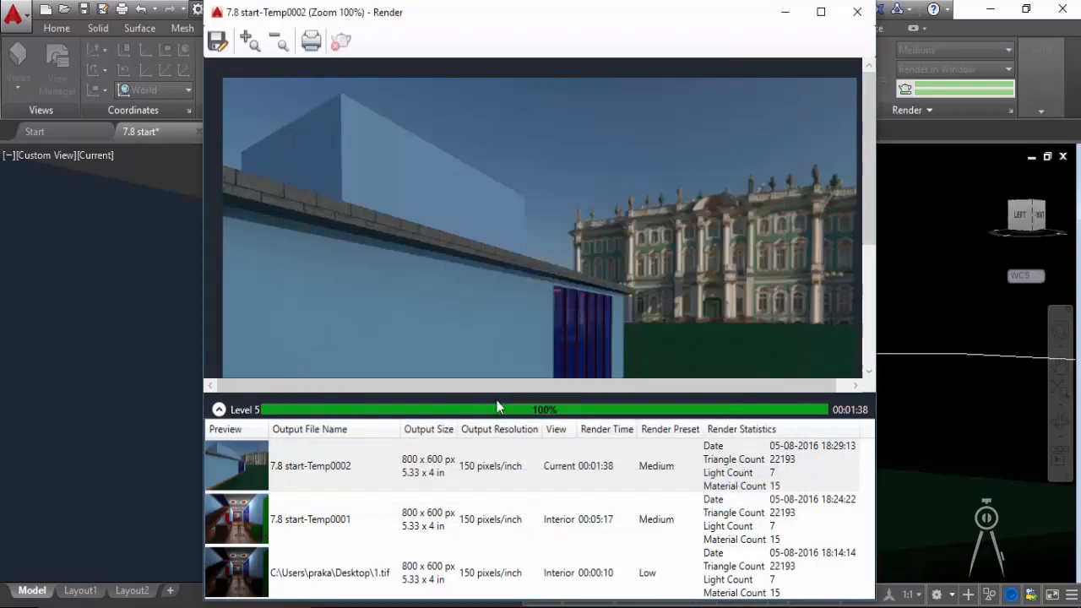
left_click(219, 409)
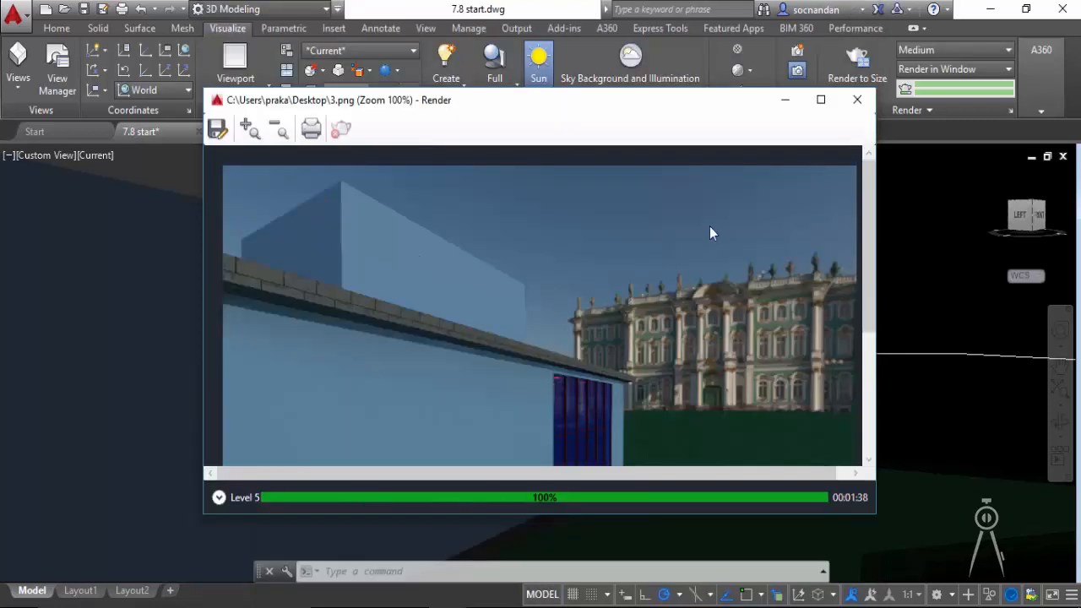
left_click(858, 99)
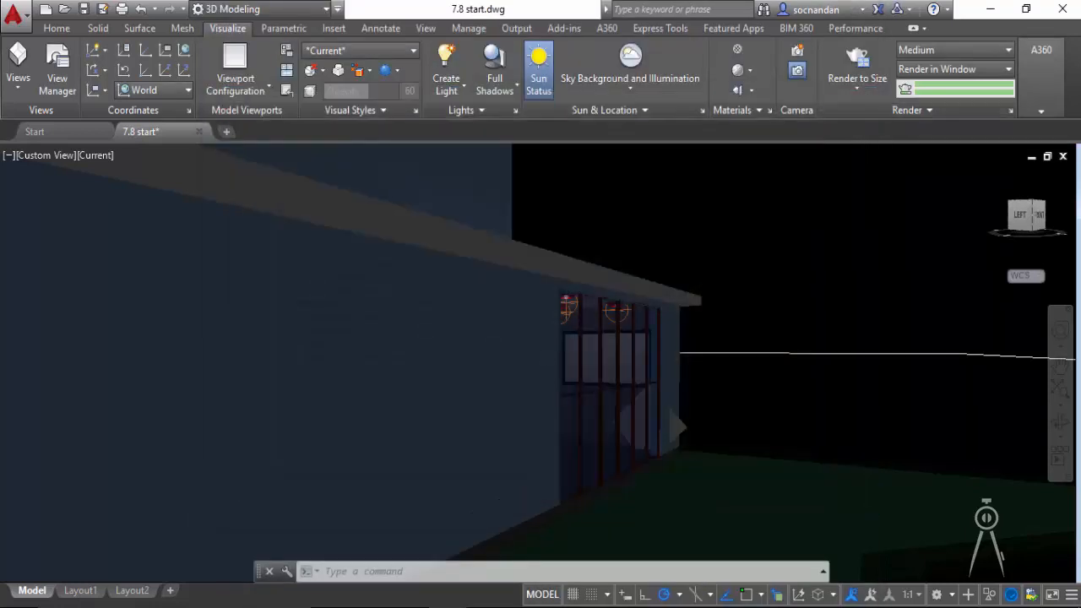